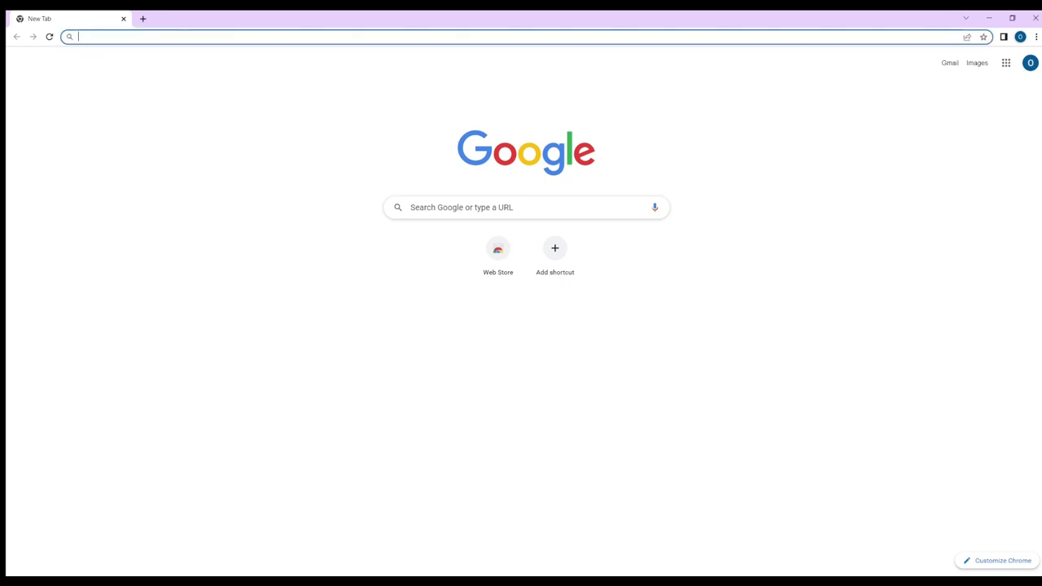
- Go to app.airtm.com in Chrome, fixing a typo in the address
click(94, 41)
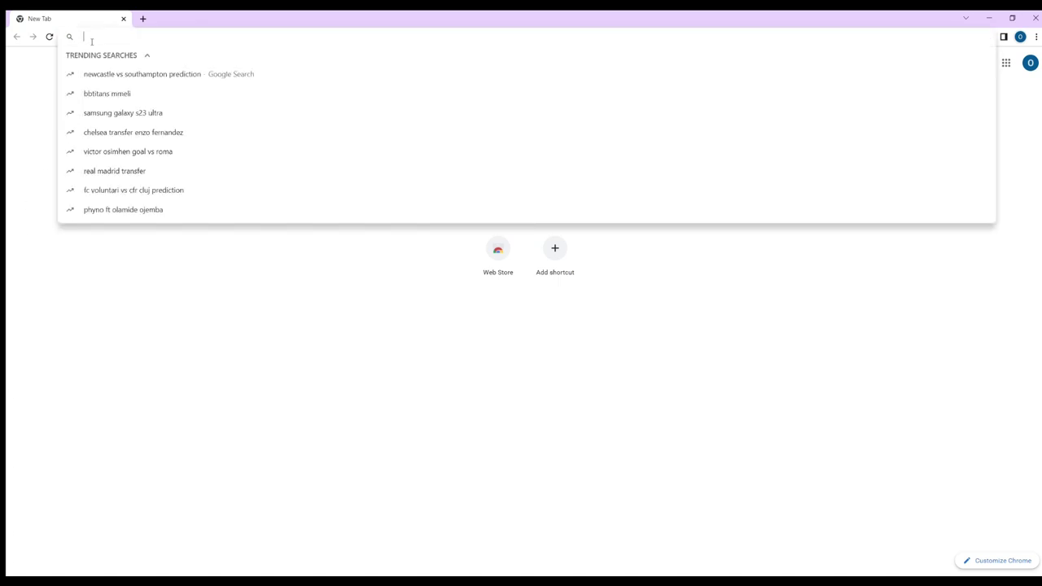
text(app.c)
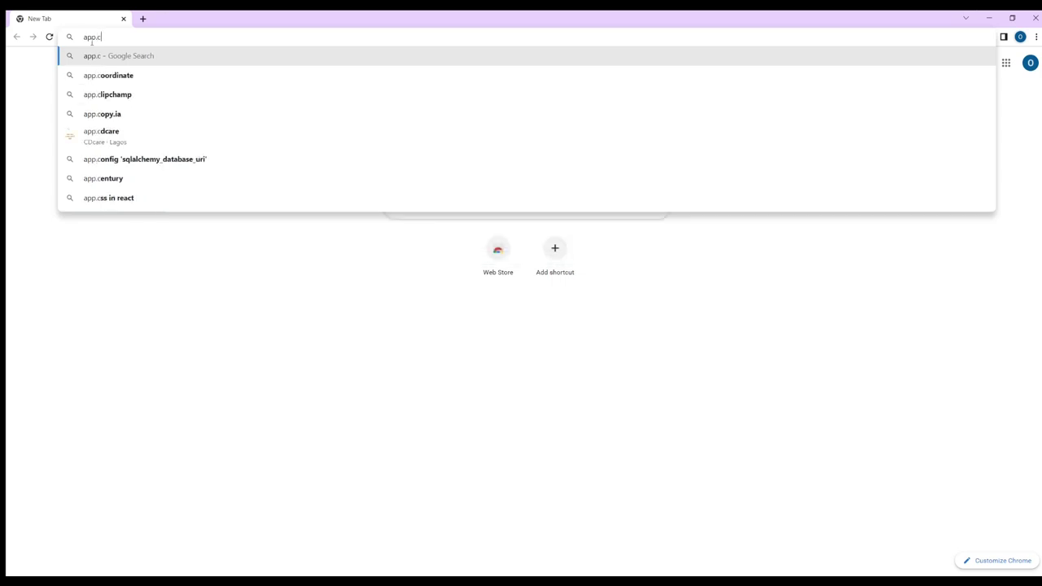
key(BackSpace)
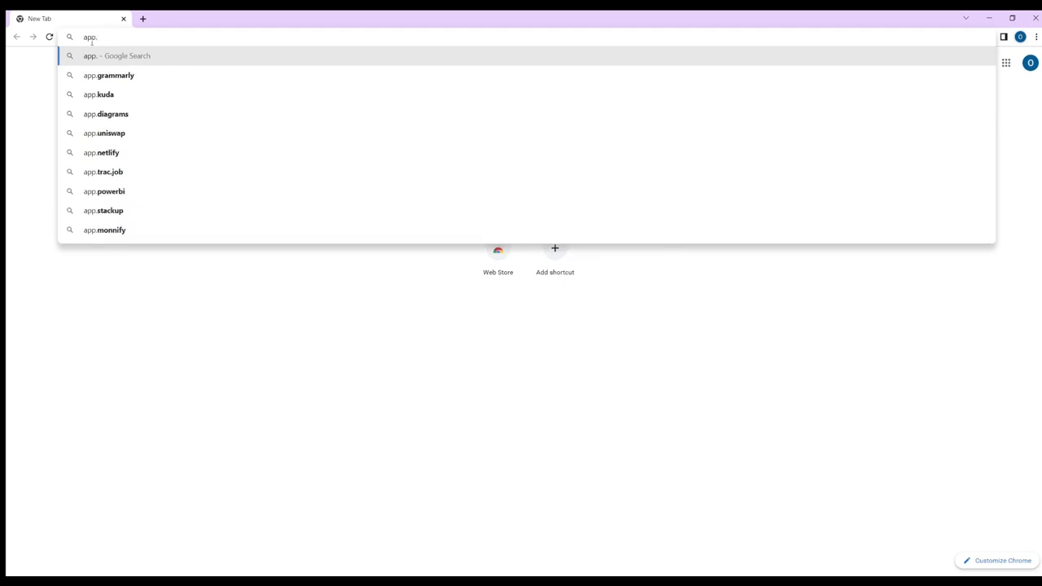
text(air)
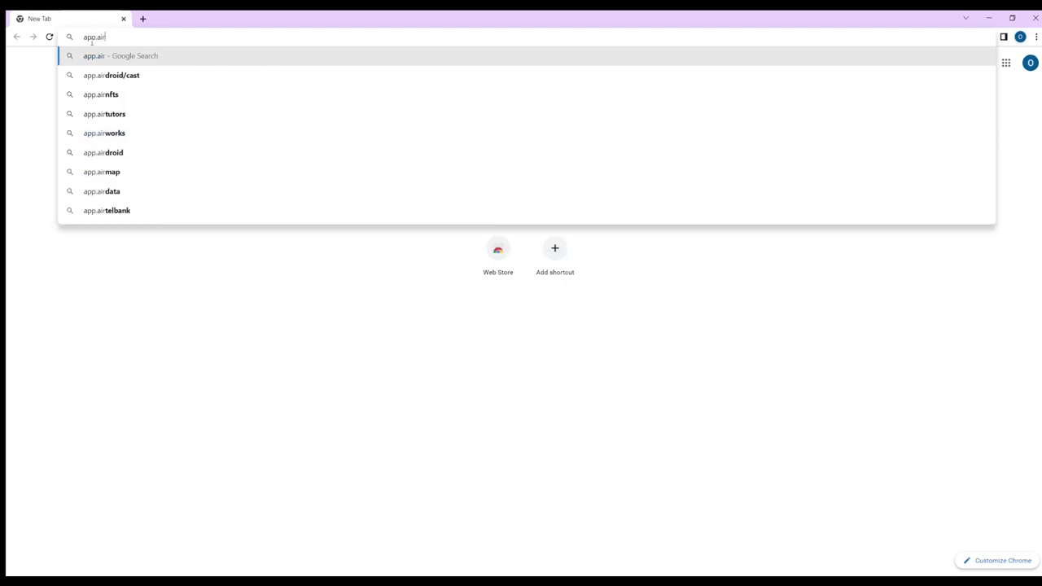
text(tm.com)
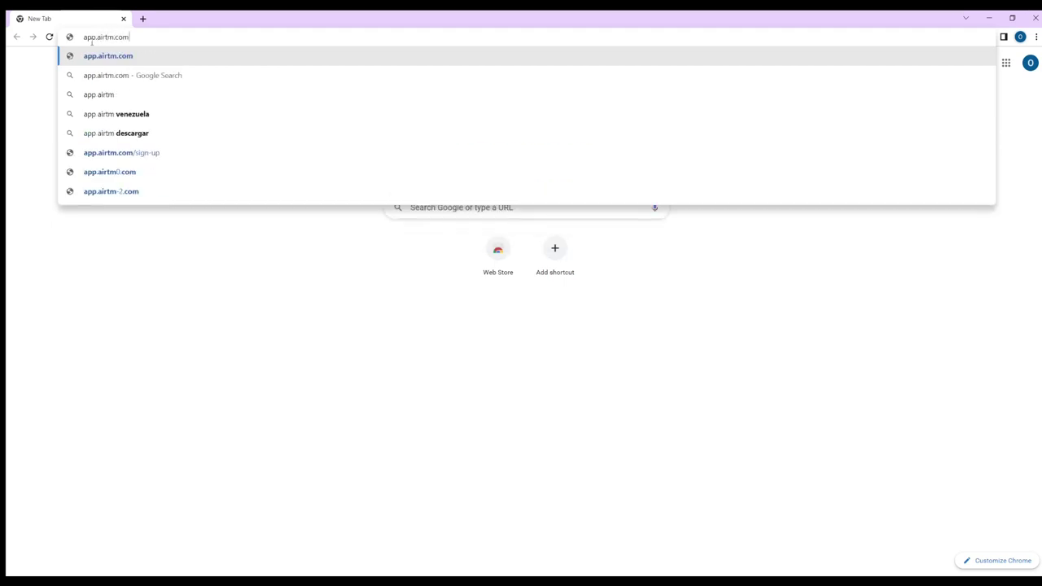
key(Return)
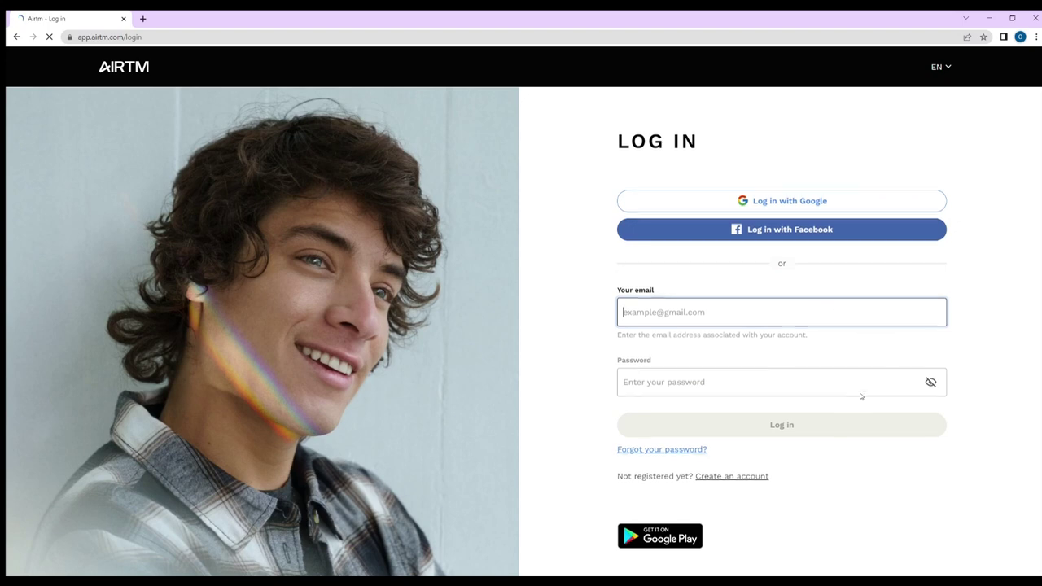
- Begin a personal Airtm sign-up with Nigeria selected as the country
click(729, 473)
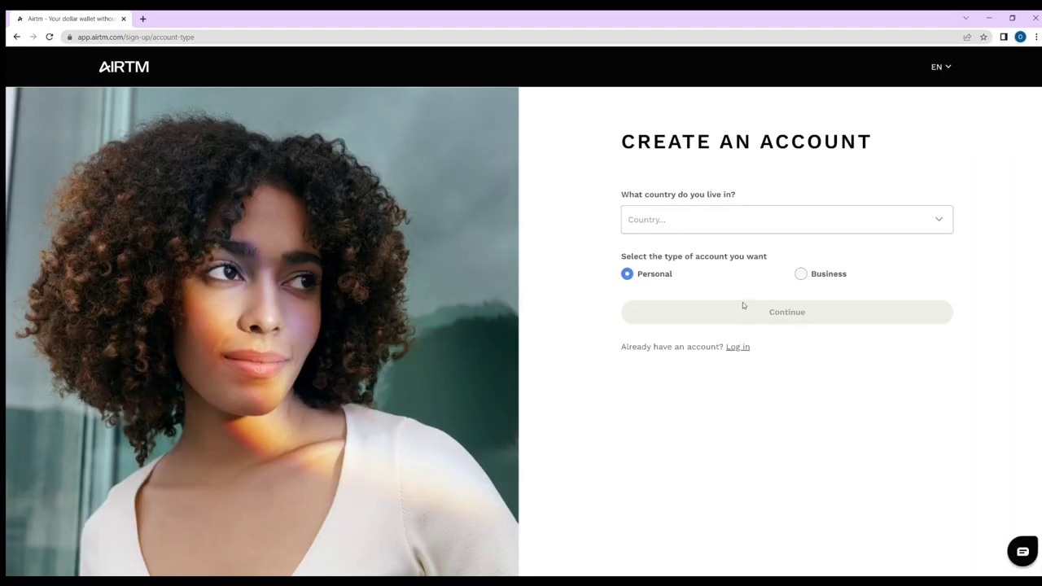
click(714, 227)
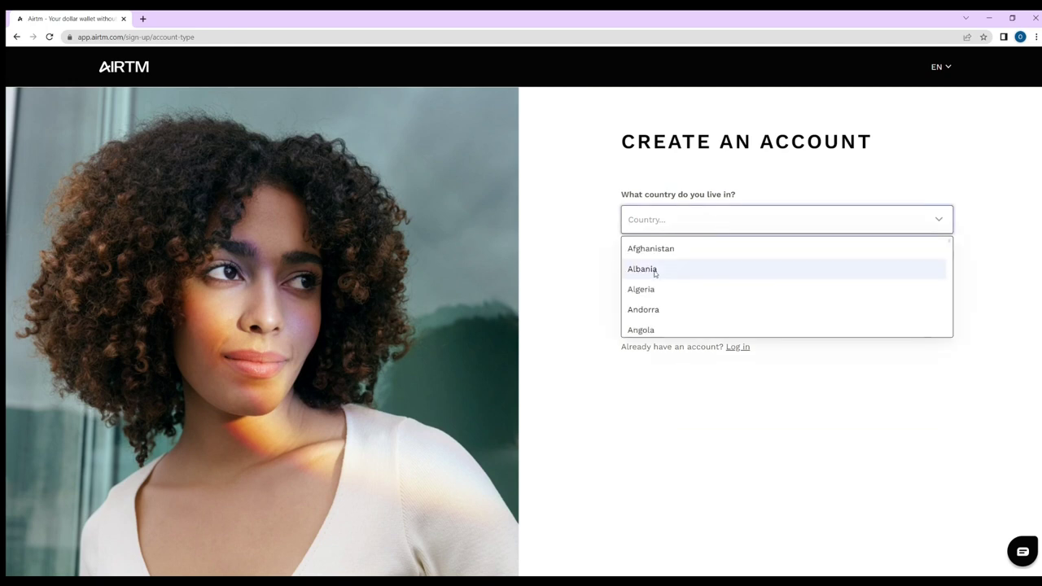
text(nigeria)
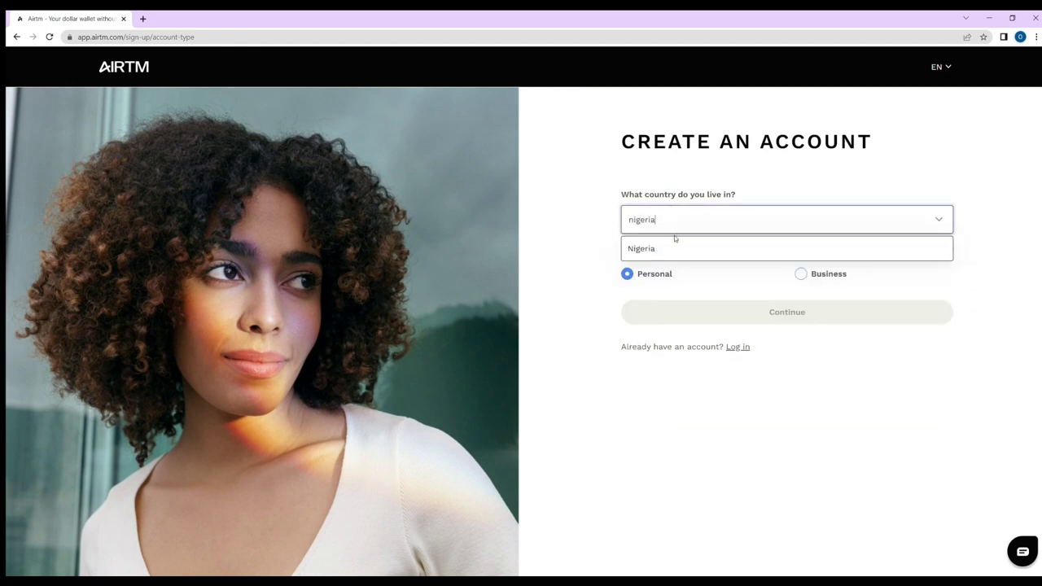
click(675, 248)
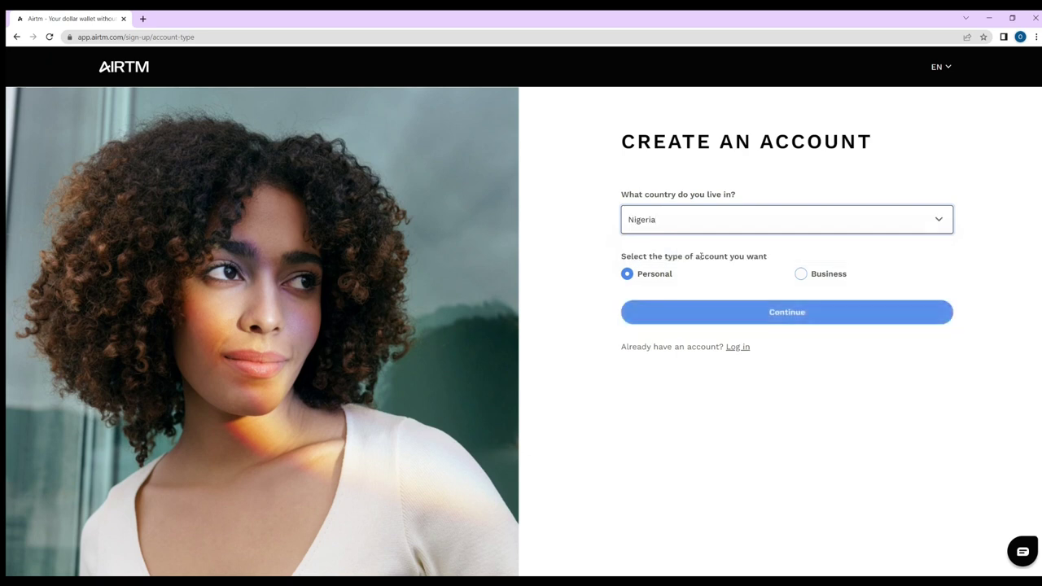
click(792, 313)
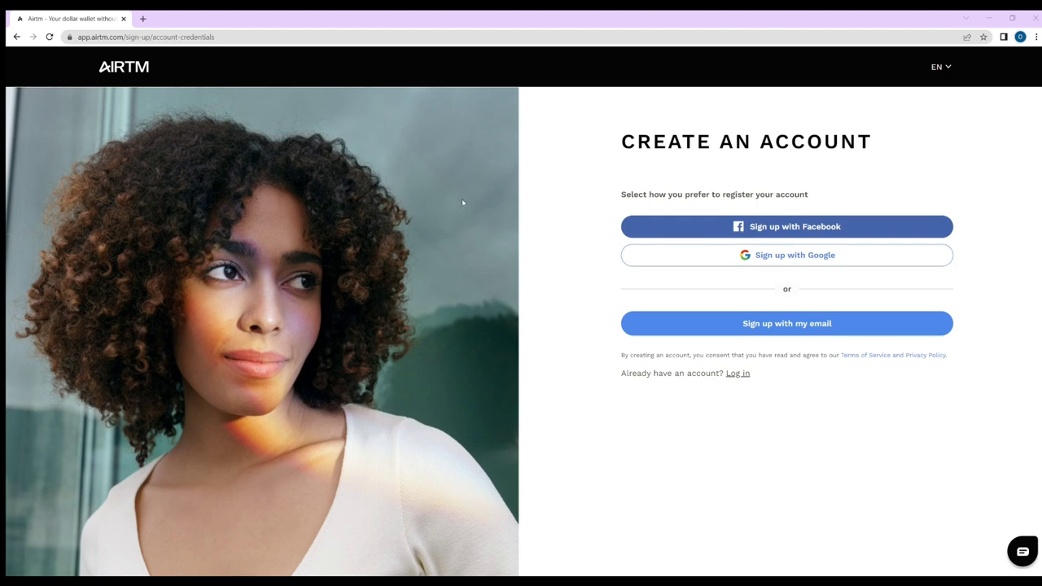
click(143, 18)
click(153, 37)
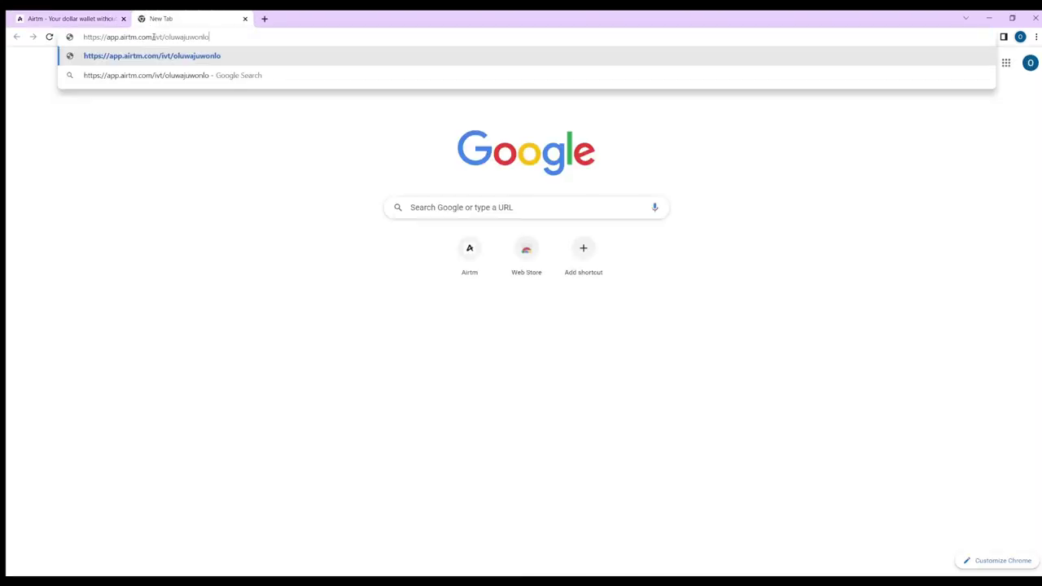
- Open the pasted Airtm invitation link, choose Nigeria, and sign up with Google
key(Return)
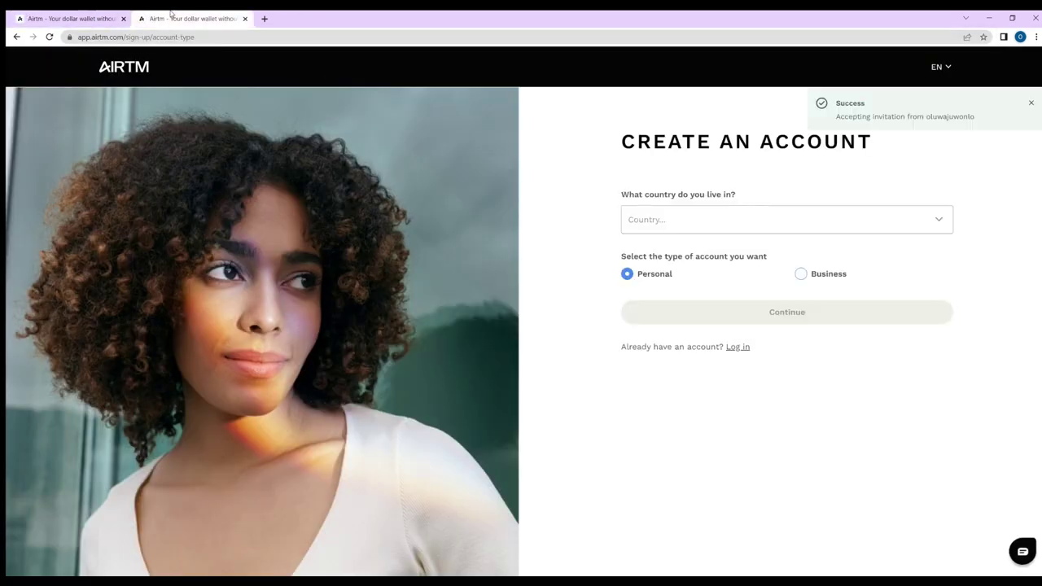
click(754, 220)
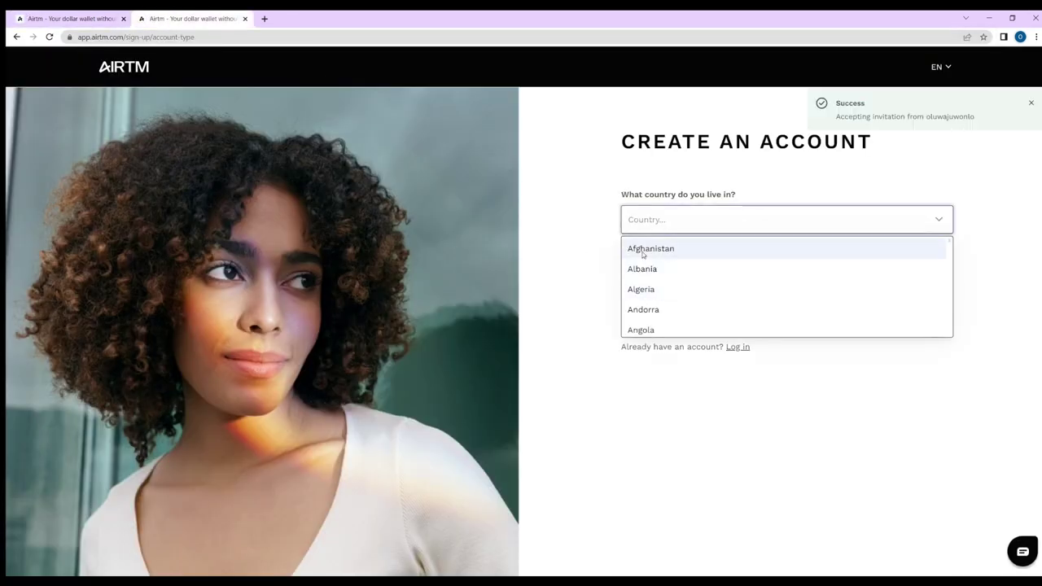
text(nig)
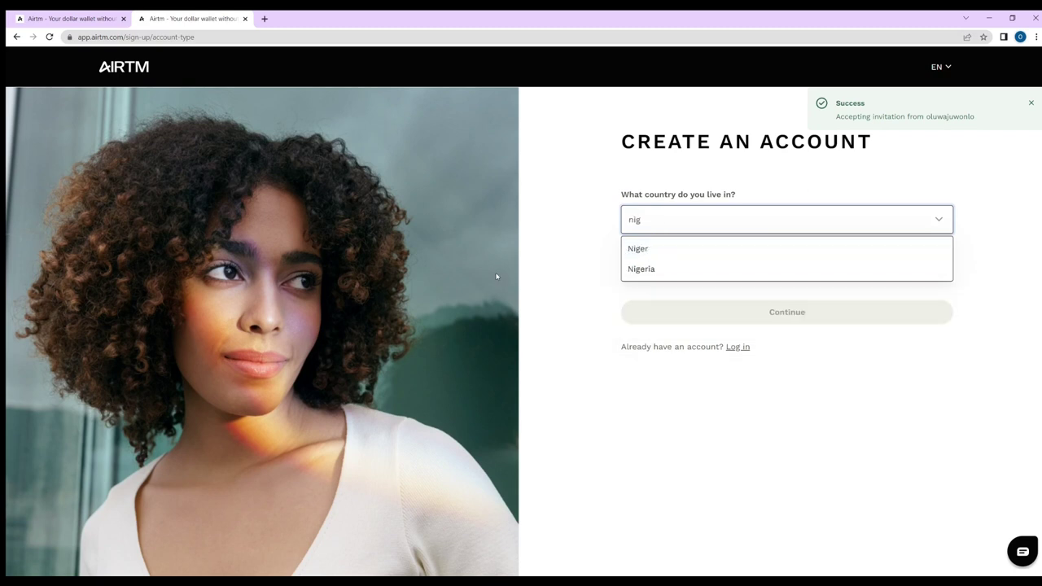
click(658, 270)
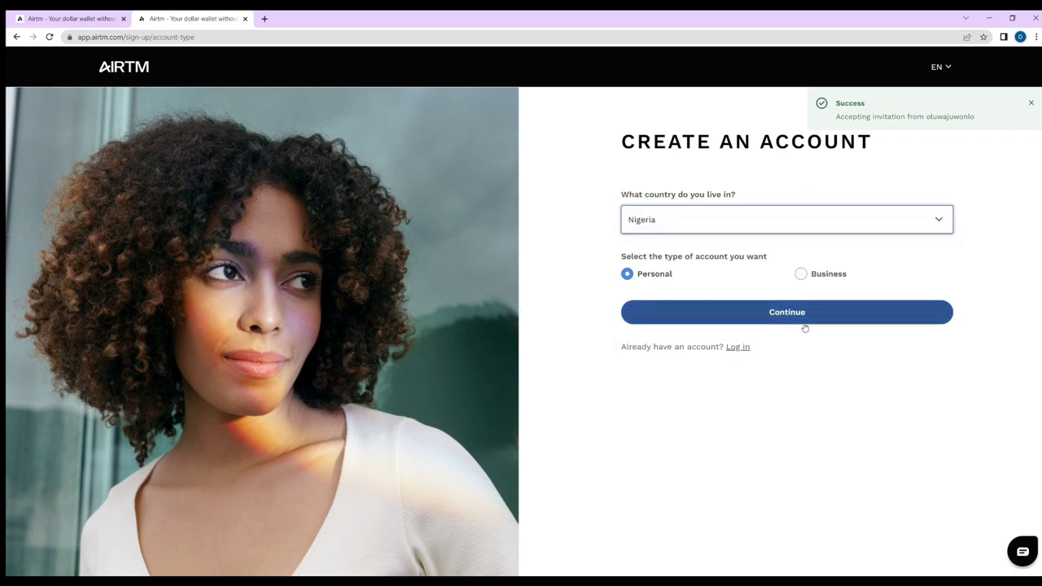
click(804, 319)
click(761, 257)
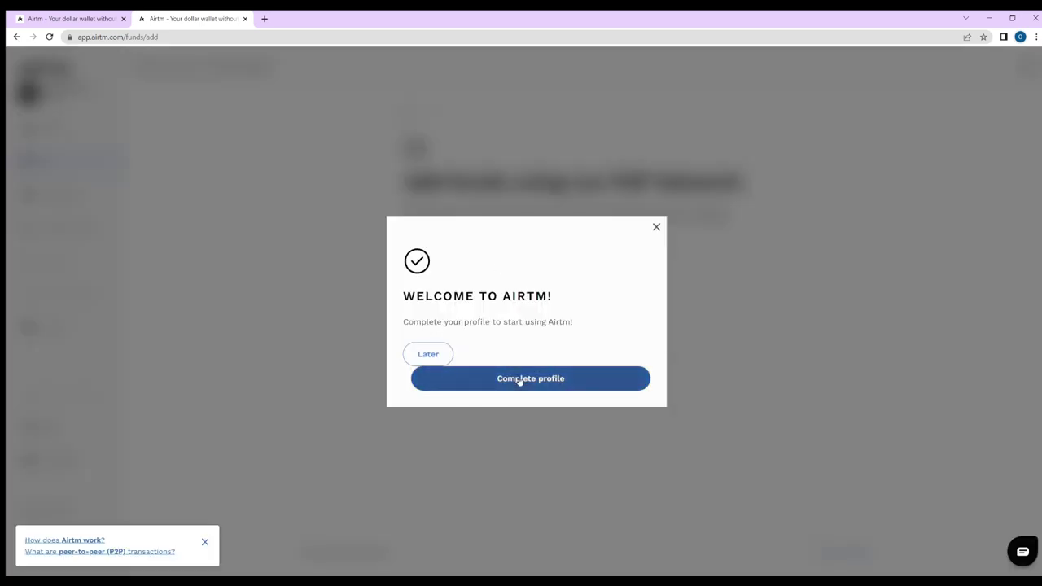
- Open Complete profile from the welcome prompt and scroll through the profile fields
click(519, 381)
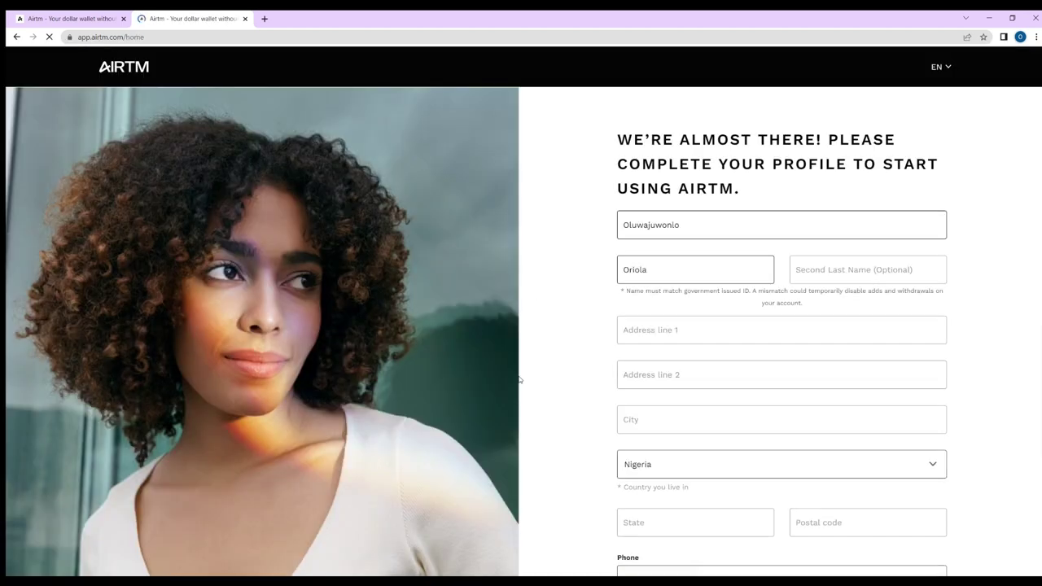
scroll(723, 326, down, 2)
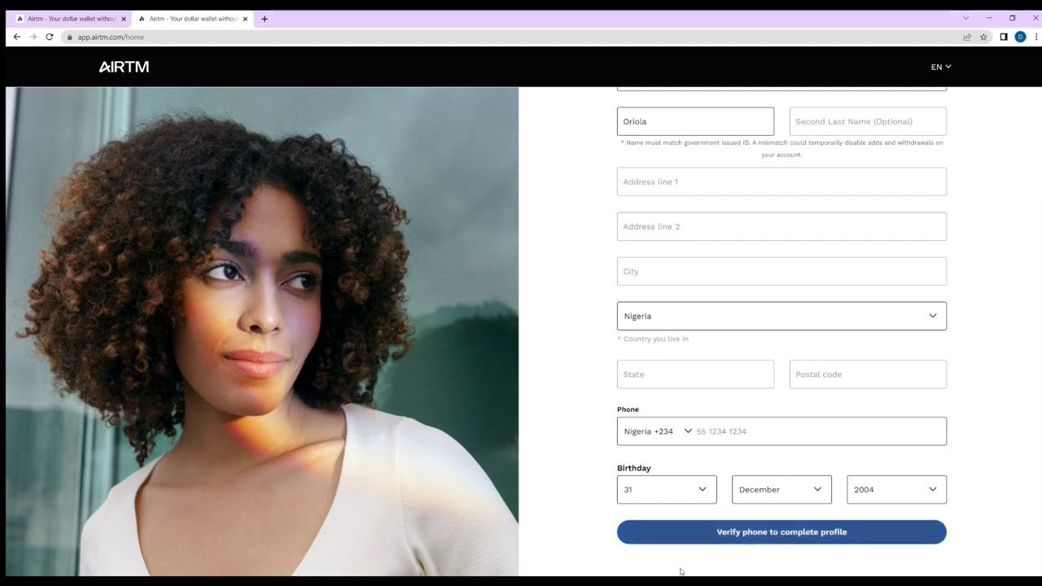
scroll(644, 248, up, 1)
scroll(744, 154, down, 1)
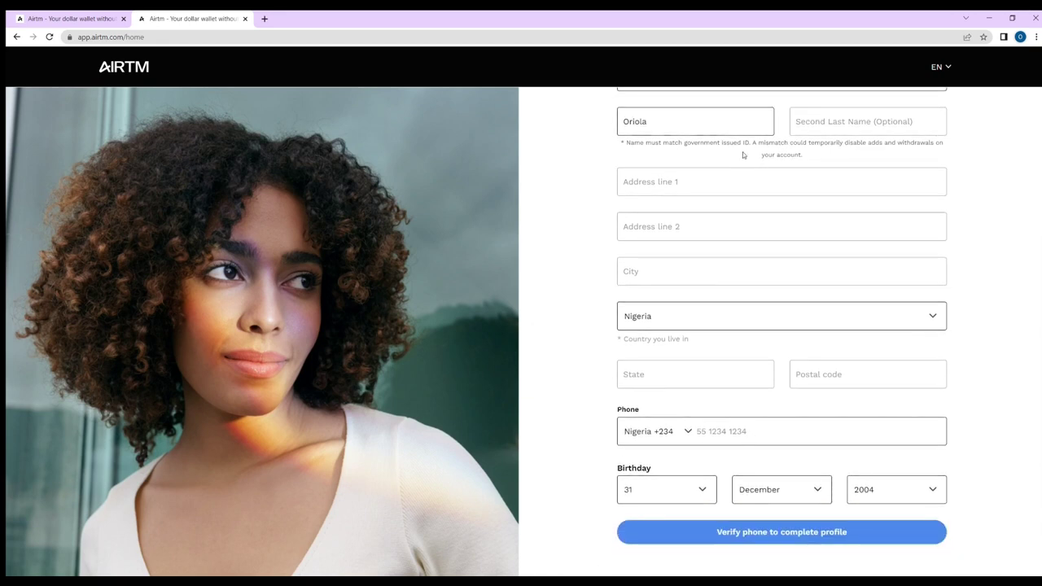
scroll(705, 367, up, 3)
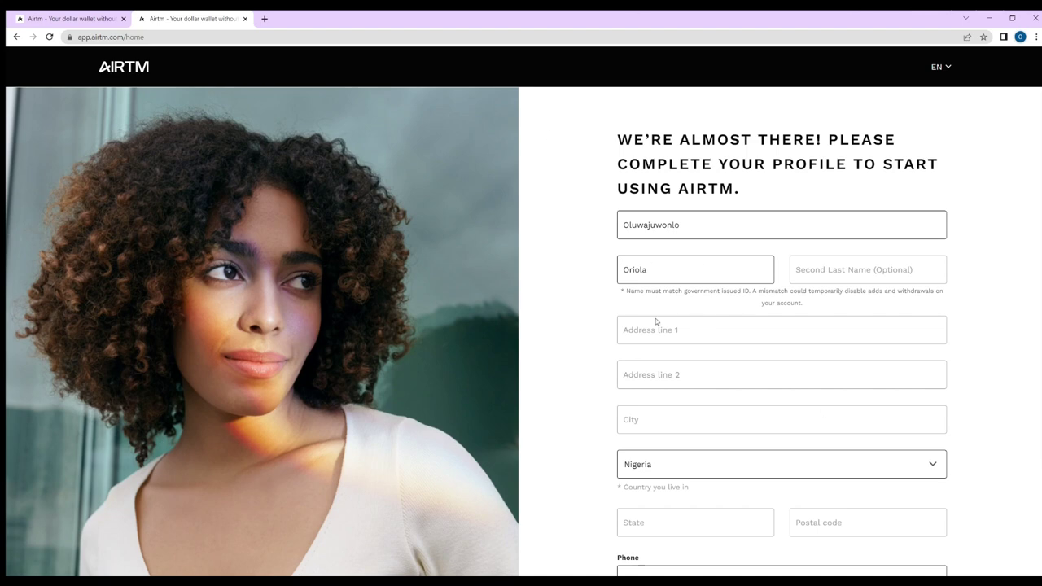
scroll(743, 370, down, 2)
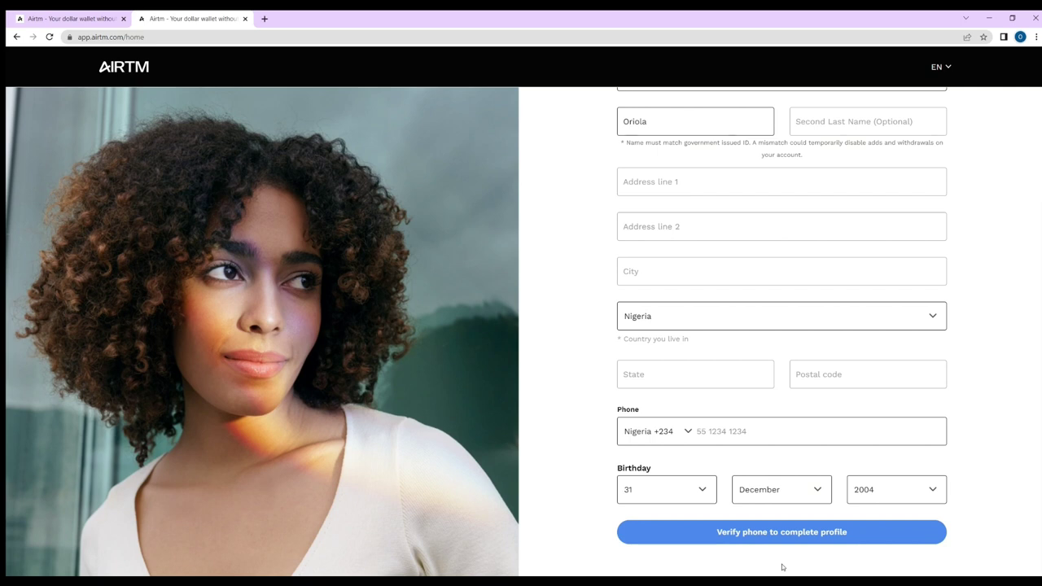
- Load remotasks.com in a new browser tab
click(267, 18)
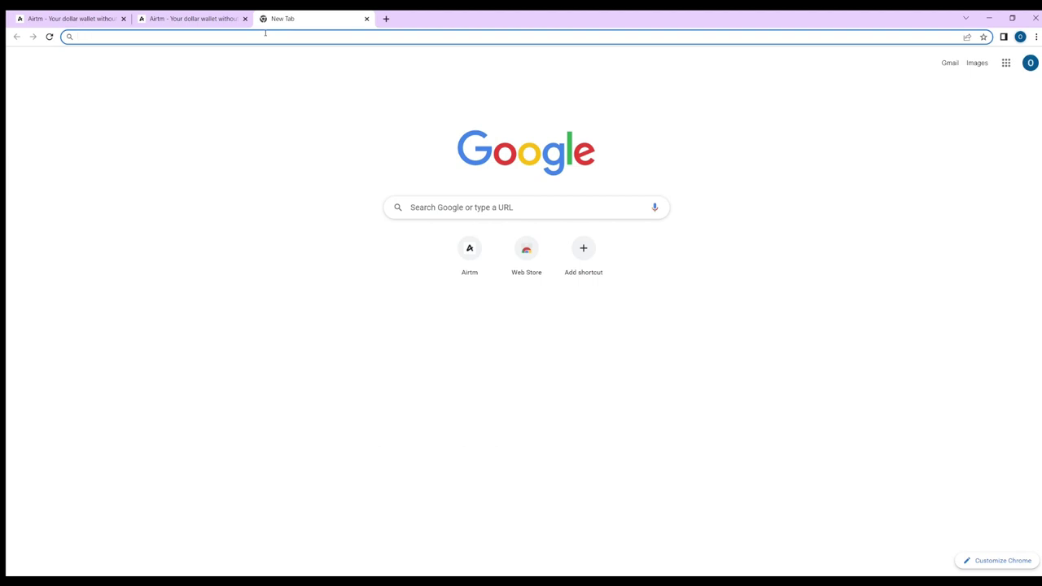
text(remota)
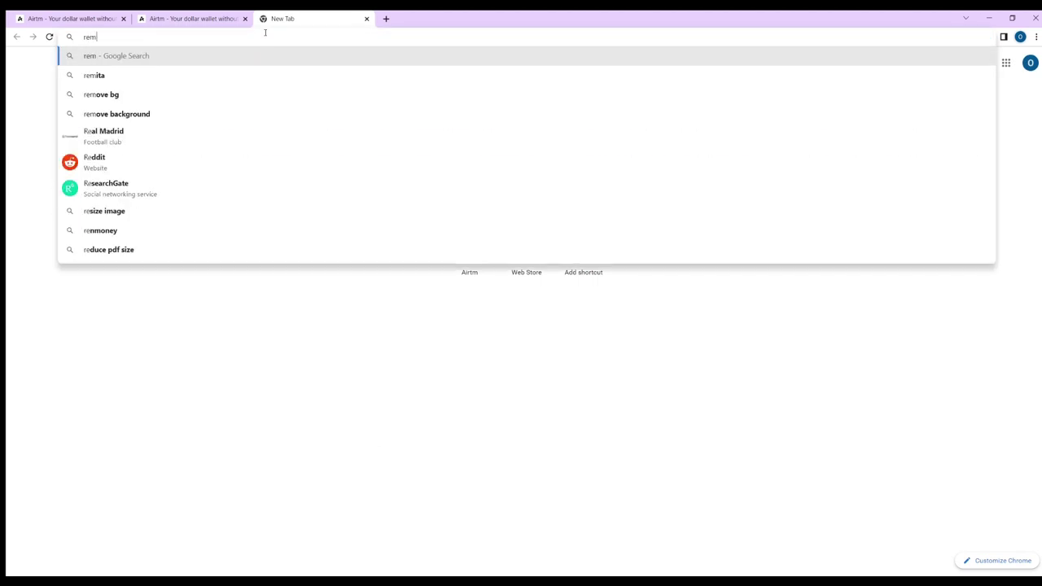
text(sks.com)
key(Return)
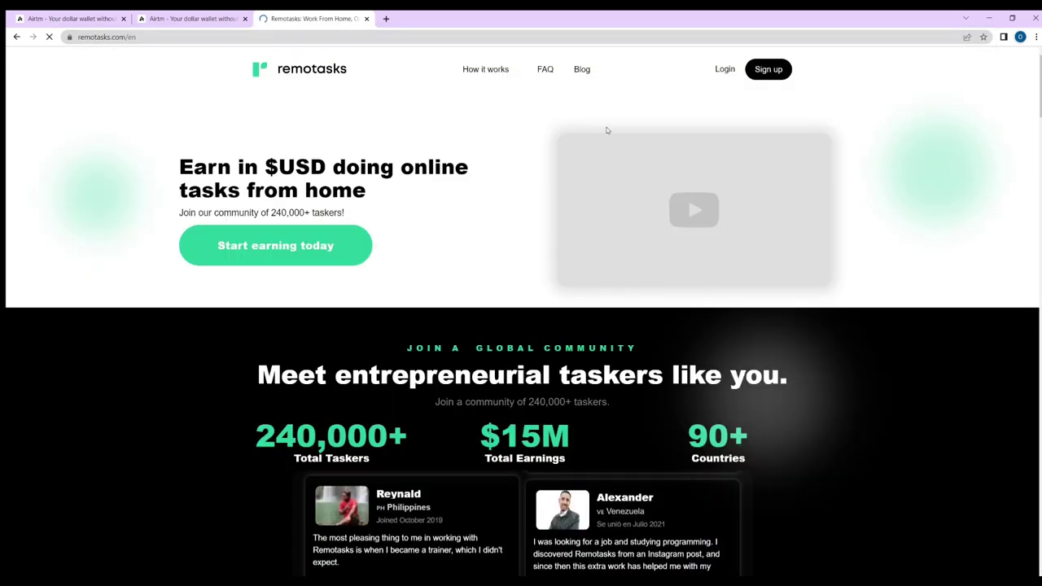
- On the Remotasks sign-up page, agree to the terms, accept cookies, and continue with Google
click(774, 72)
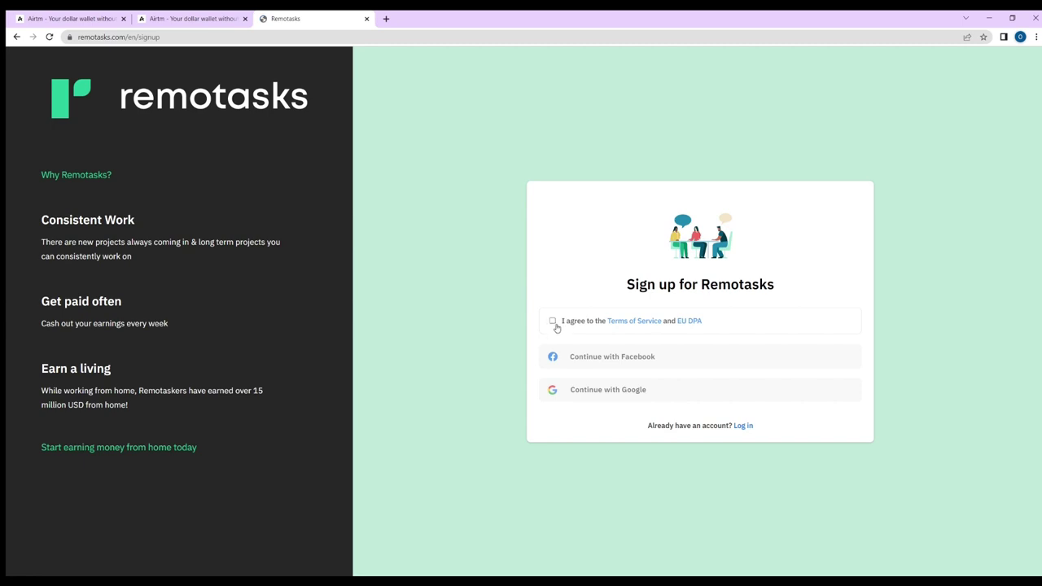
click(553, 322)
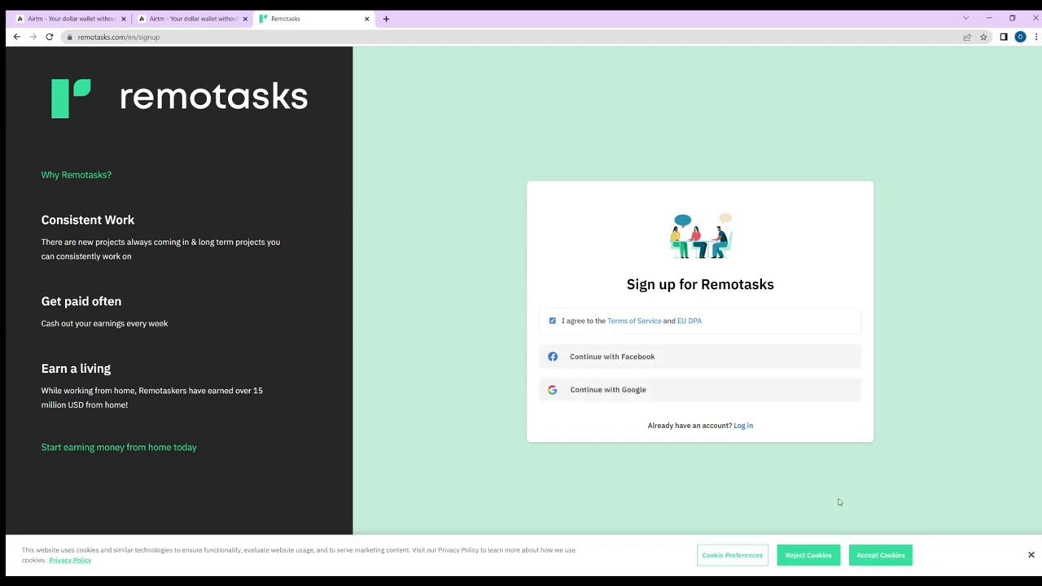
click(882, 557)
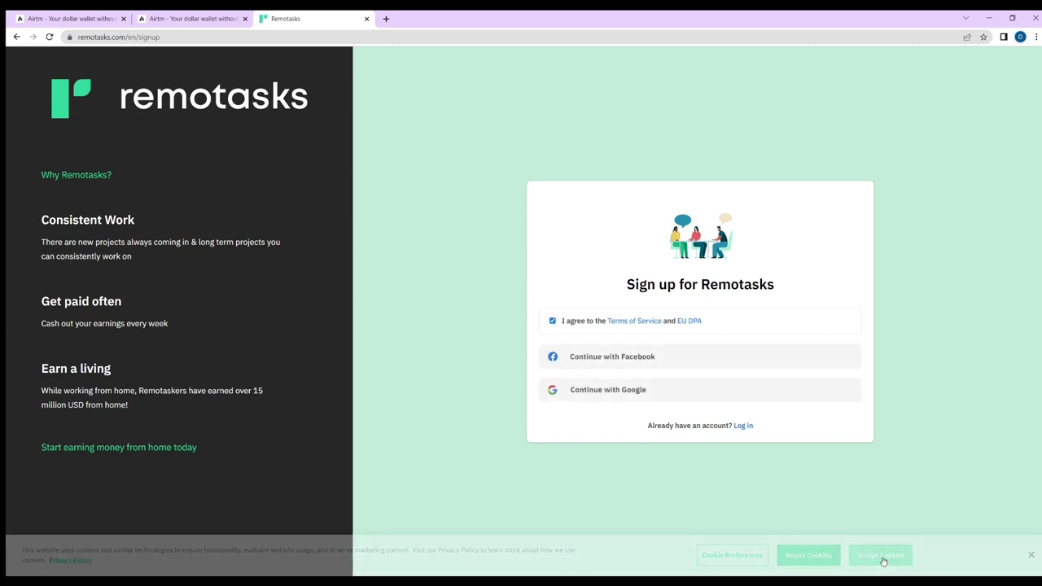
click(591, 394)
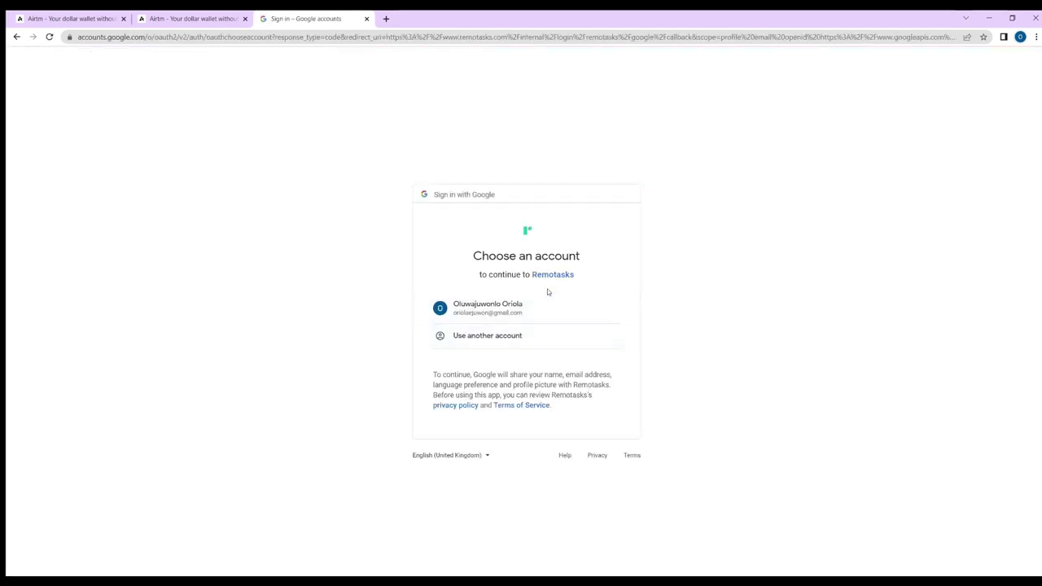
- Pick the Google account and allow Remotasks to access it
click(548, 318)
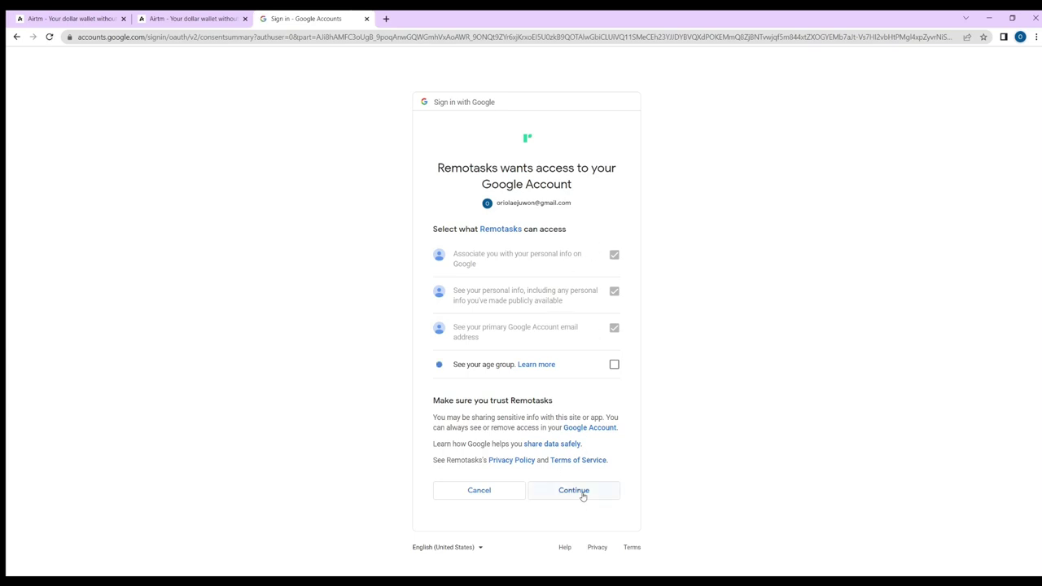
click(583, 491)
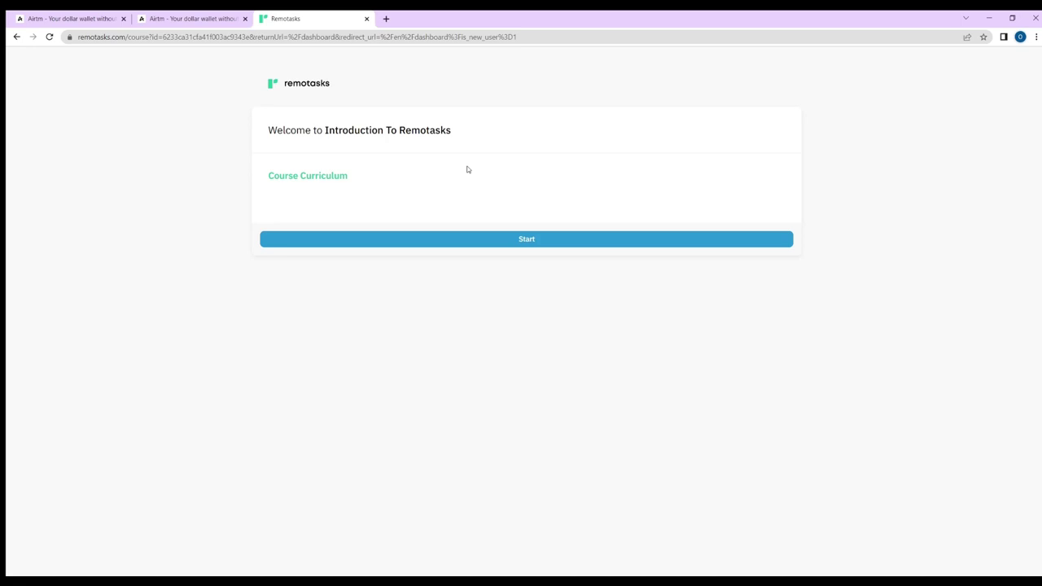
- Start the Introduction To Remotasks course
click(511, 248)
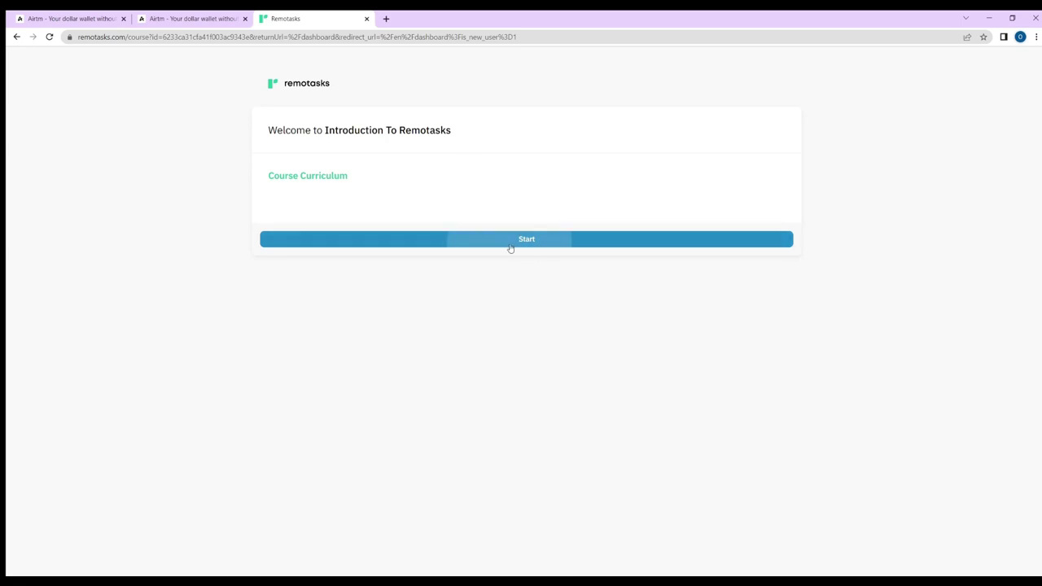
scroll(564, 245, down, 2)
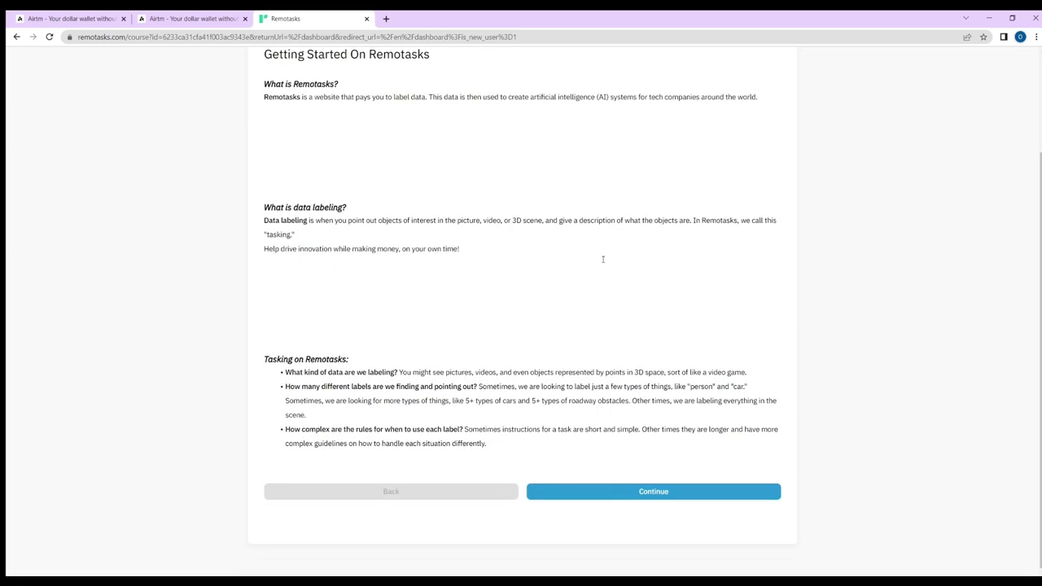
scroll(619, 353, up, 2)
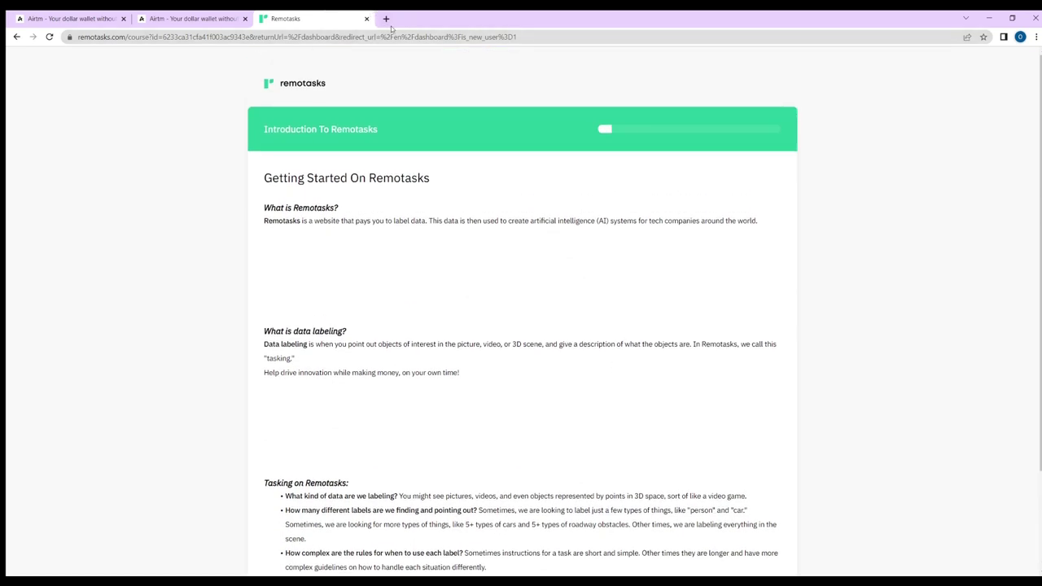
- Open the Remotasks home page in another tab and log in to the dashboard
click(386, 18)
text(remot)
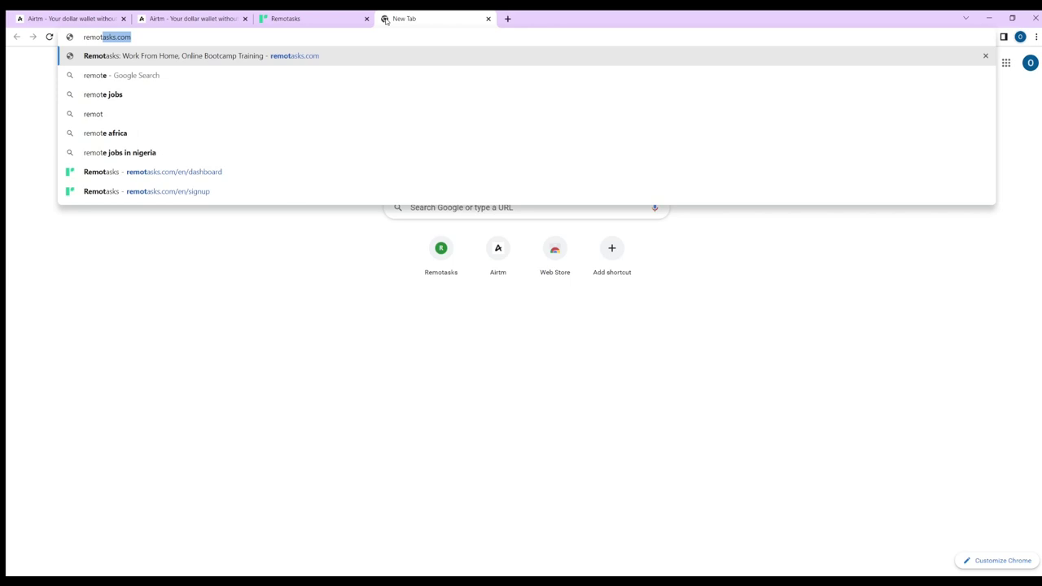
key(Return)
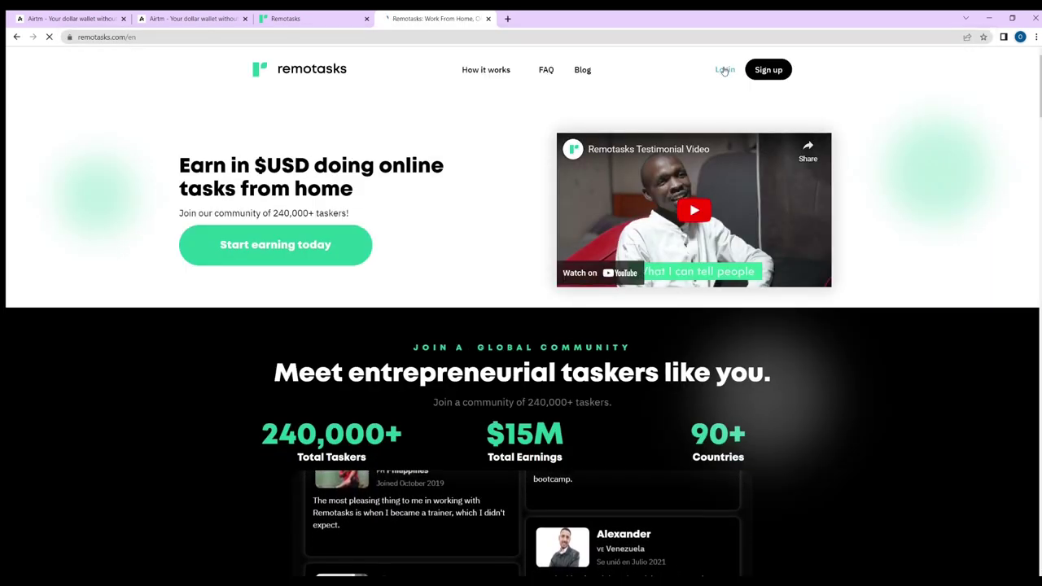
click(724, 70)
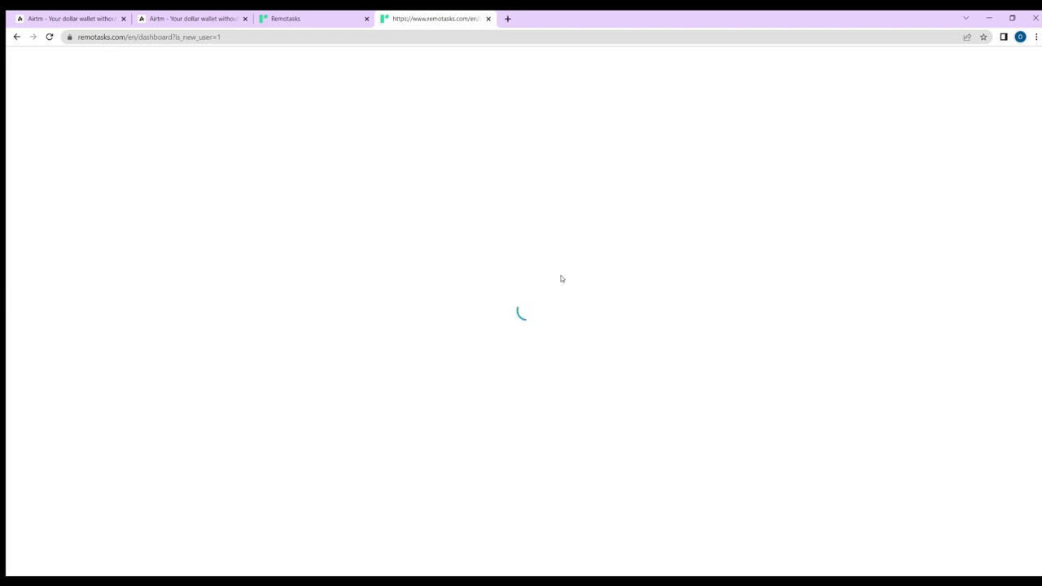
- Back in the course tab, read through the Getting Paid lesson and continue to Security
click(273, 20)
scroll(345, 229, down, 3)
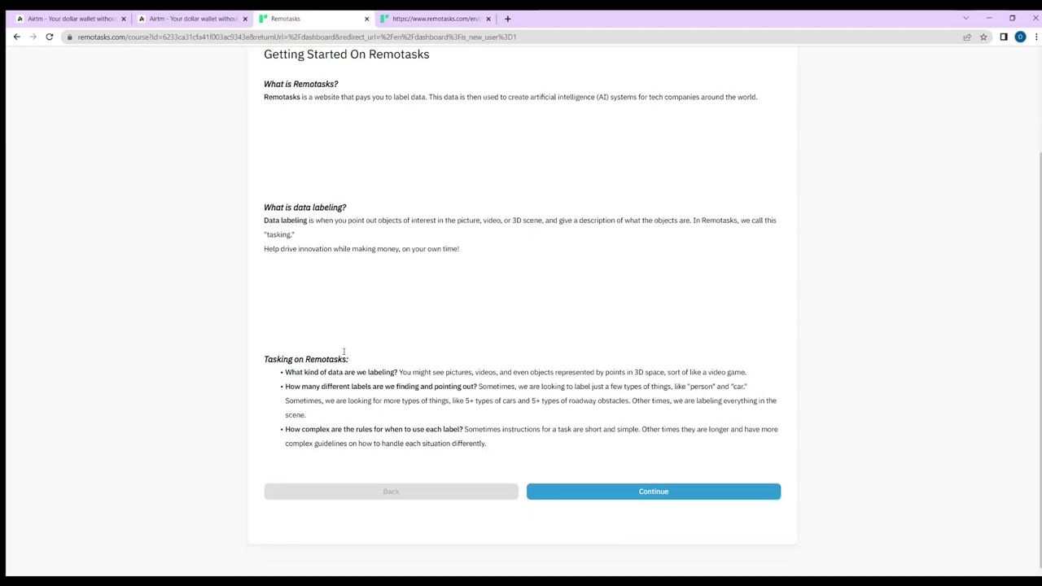
click(556, 497)
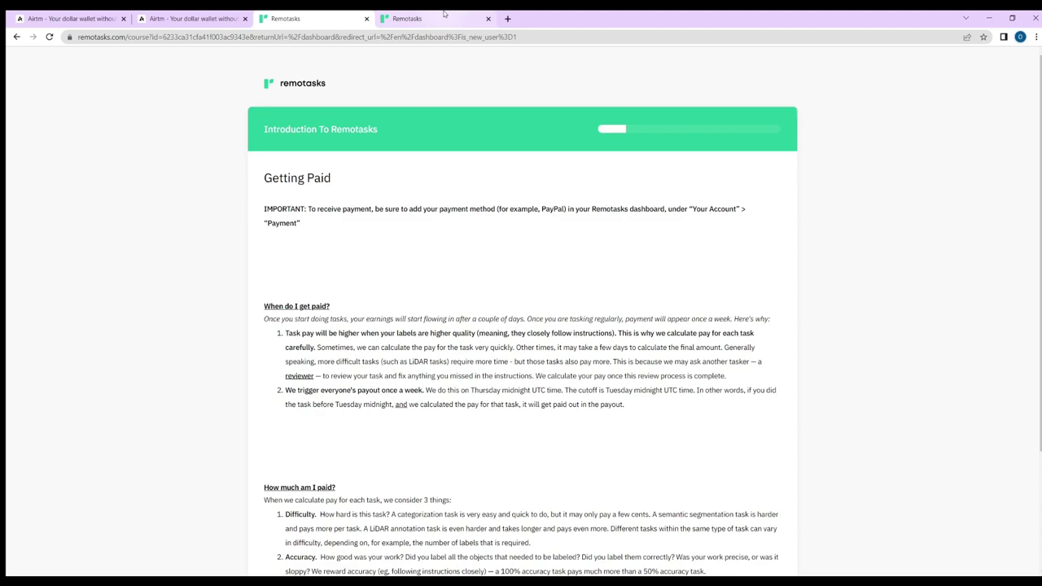
scroll(516, 355, down, 2)
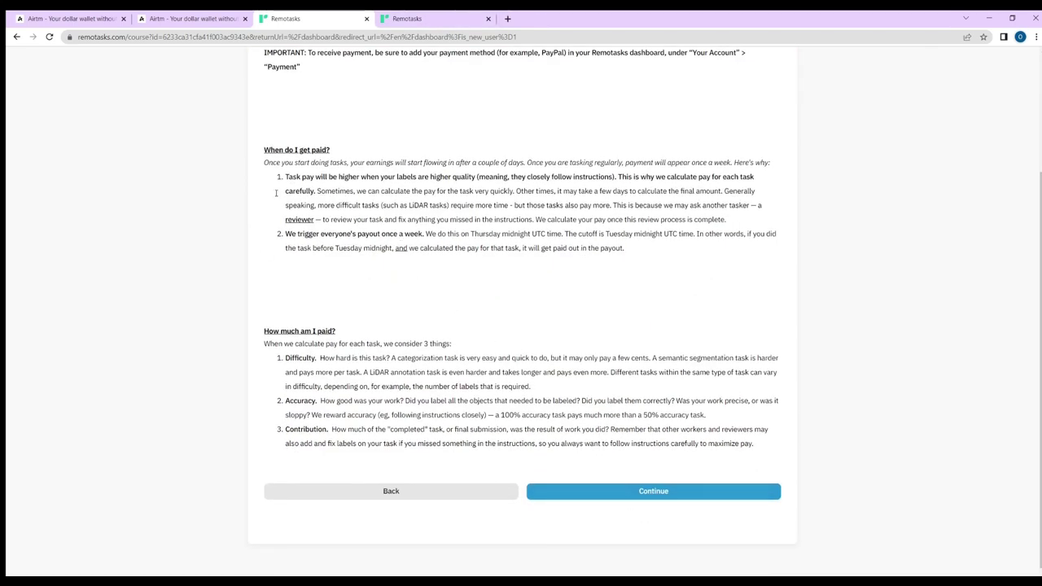
scroll(274, 191, up, 2)
scroll(383, 260, down, 2)
scroll(739, 512, up, 2)
scroll(745, 521, down, 2)
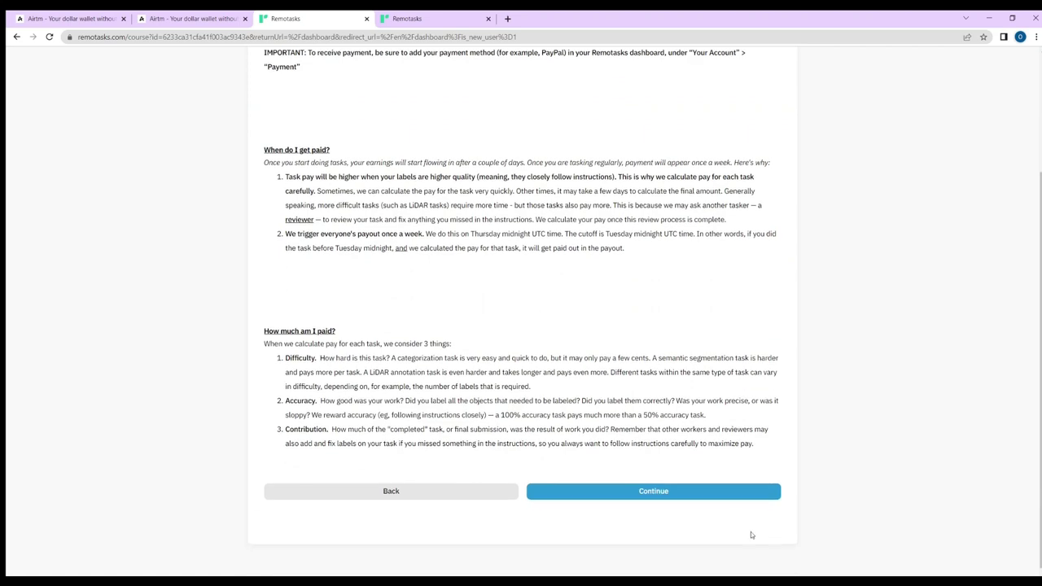
click(686, 493)
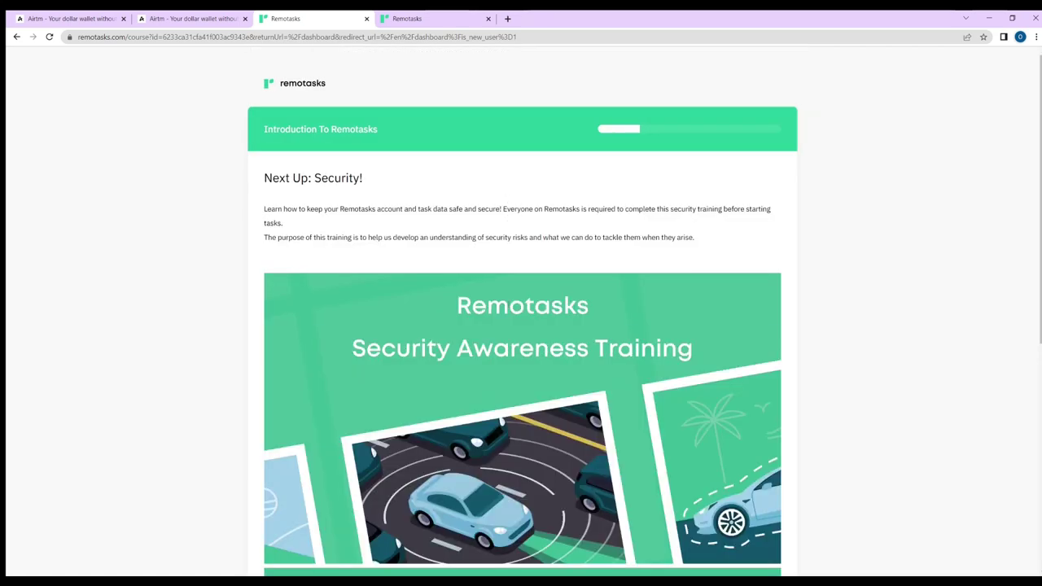
- Read security lessons 1 and 2 and advance to the Security (3/7) pop quiz
scroll(637, 367, down, 4)
click(642, 497)
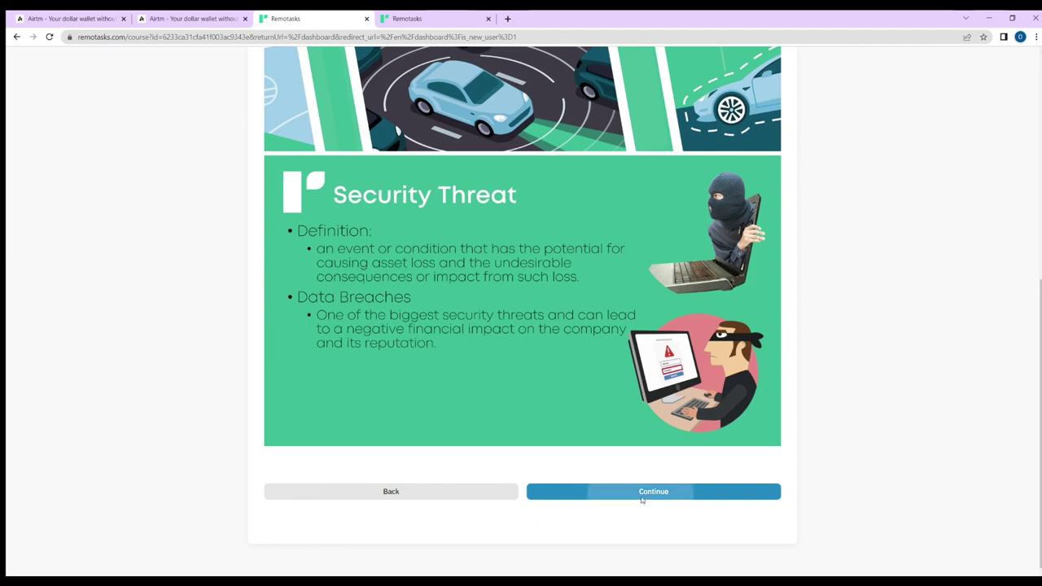
scroll(639, 260, down, 10)
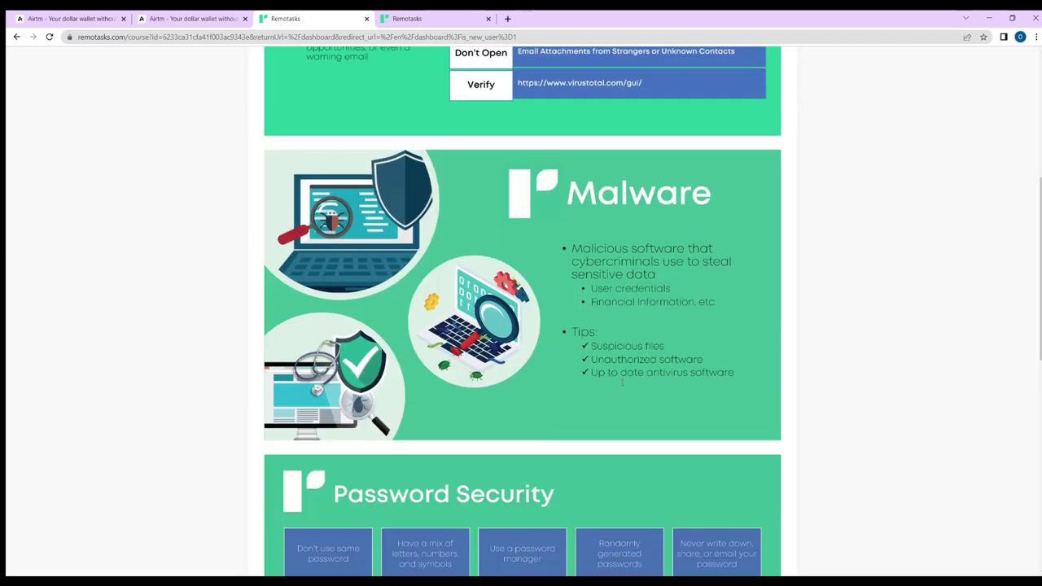
scroll(564, 392, down, 2)
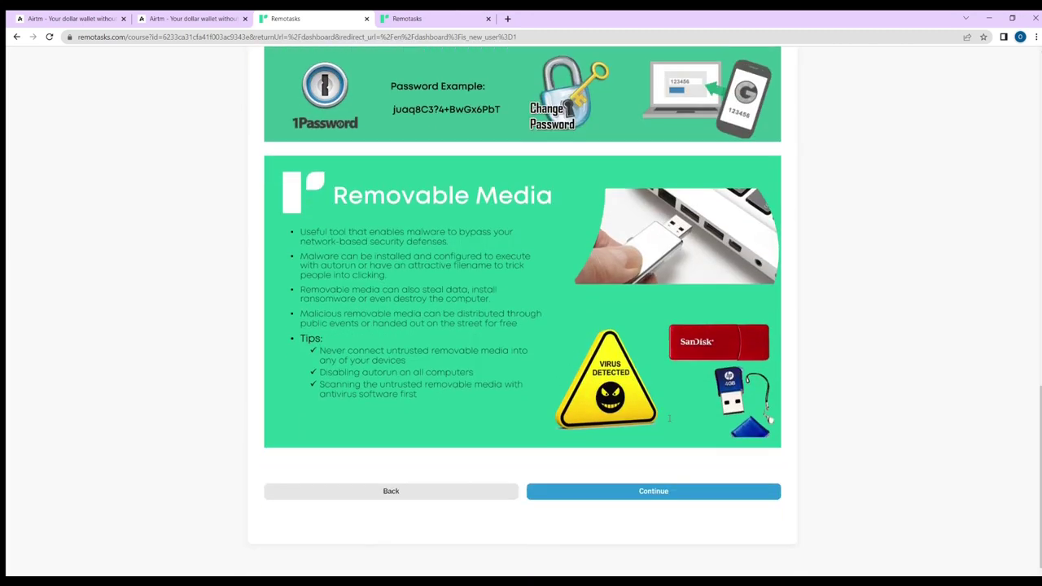
click(683, 492)
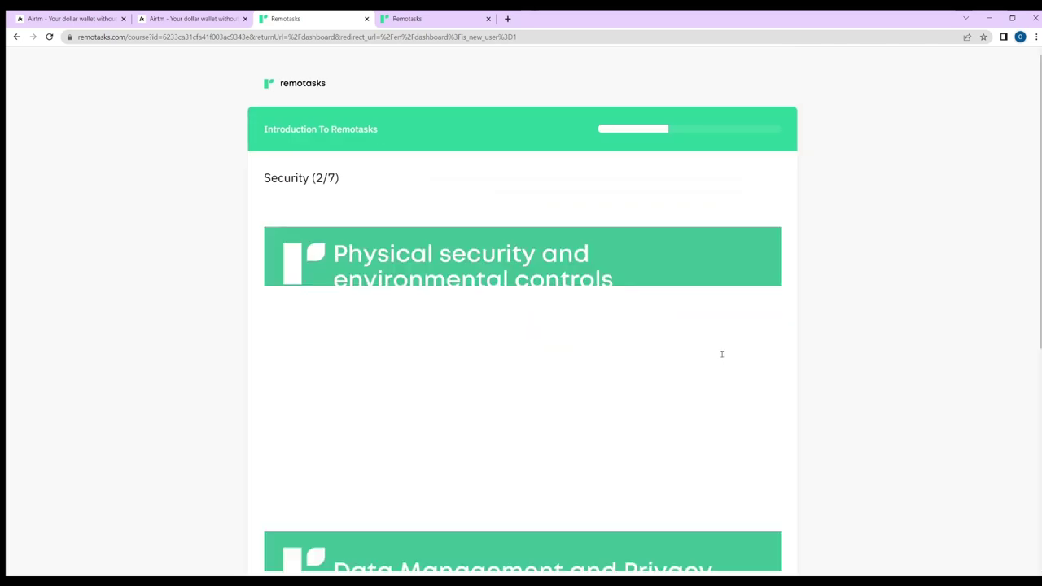
scroll(662, 465, down, 15)
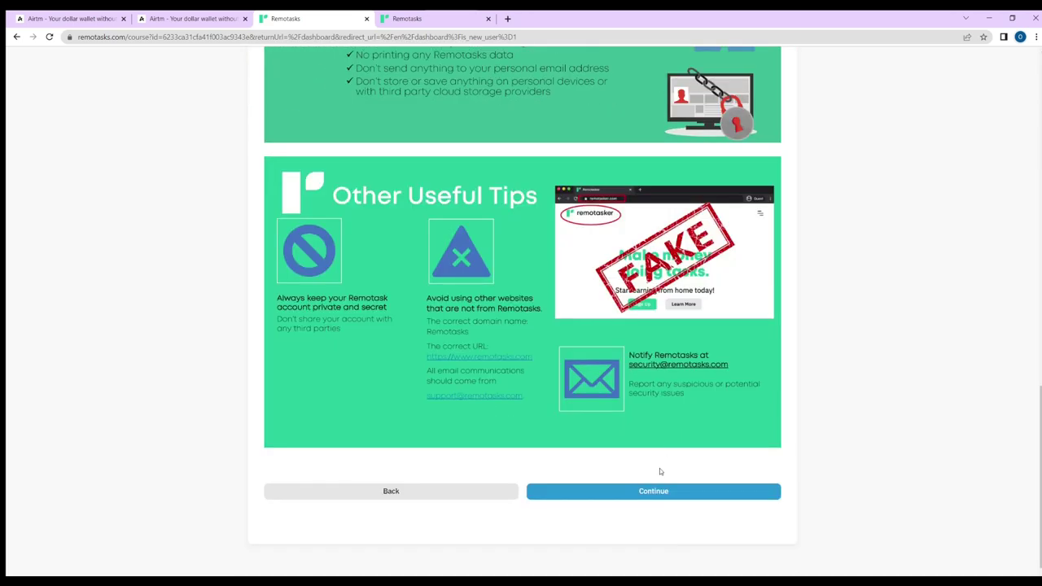
click(668, 494)
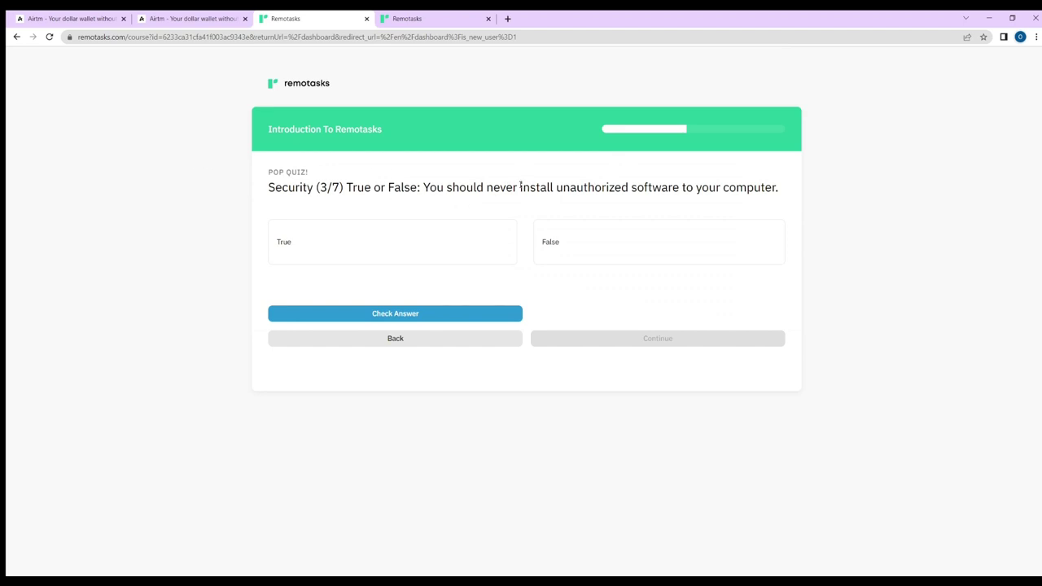
- Answer quiz questions 3-5: True, the long mixed-symbol password, and No
click(372, 259)
click(453, 314)
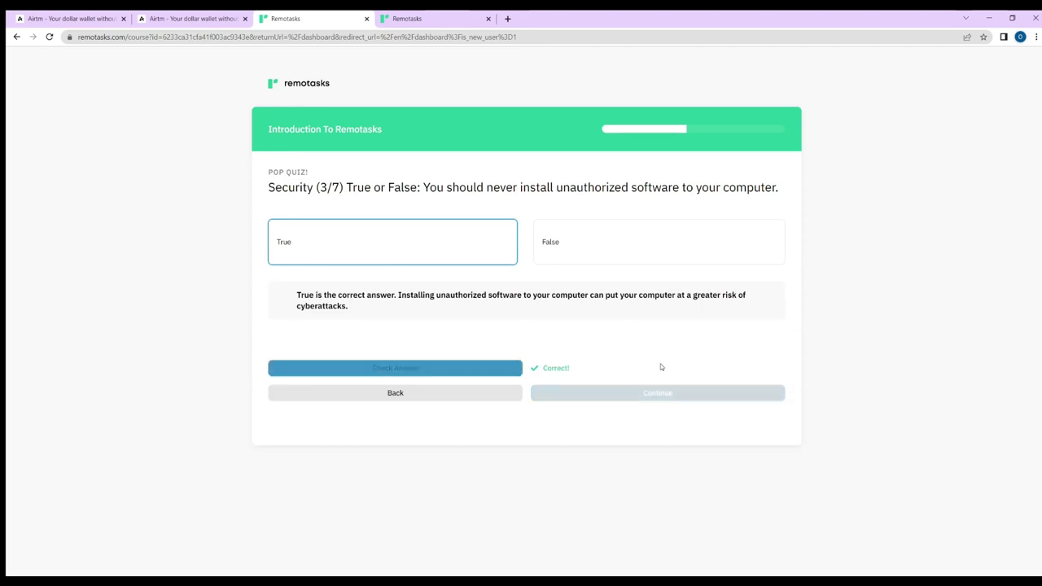
click(672, 395)
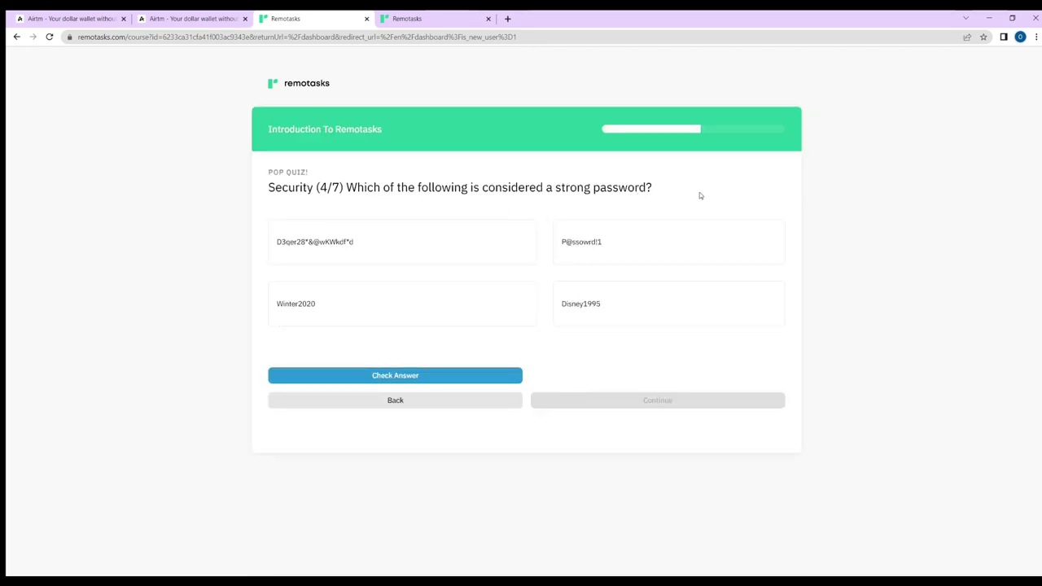
click(356, 255)
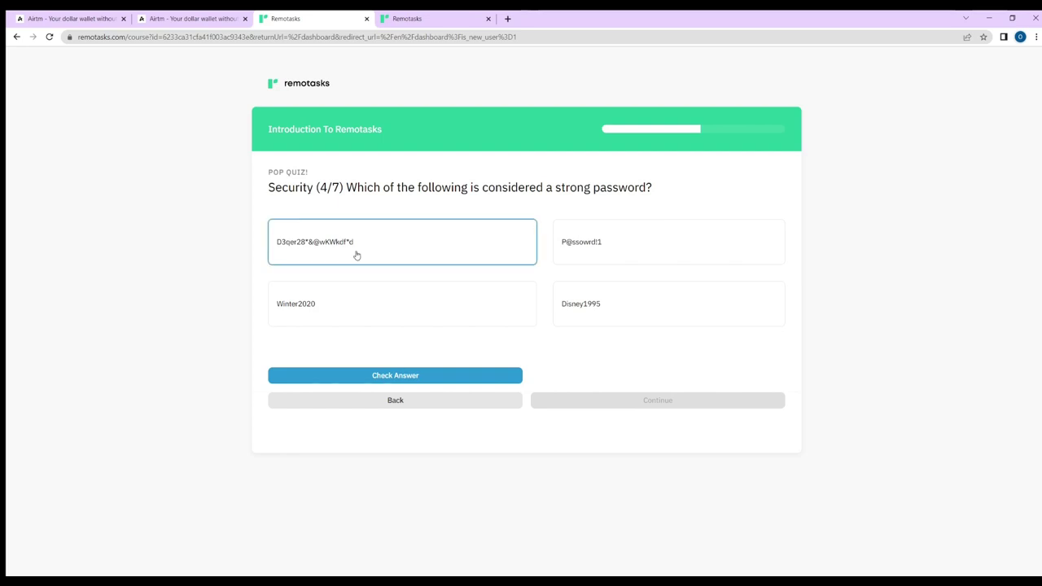
click(458, 378)
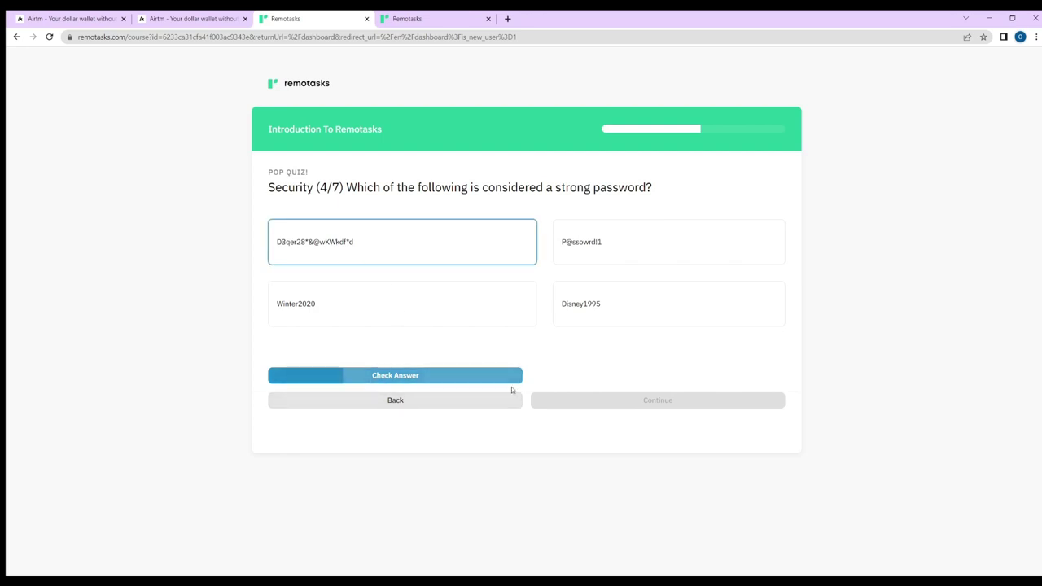
click(635, 450)
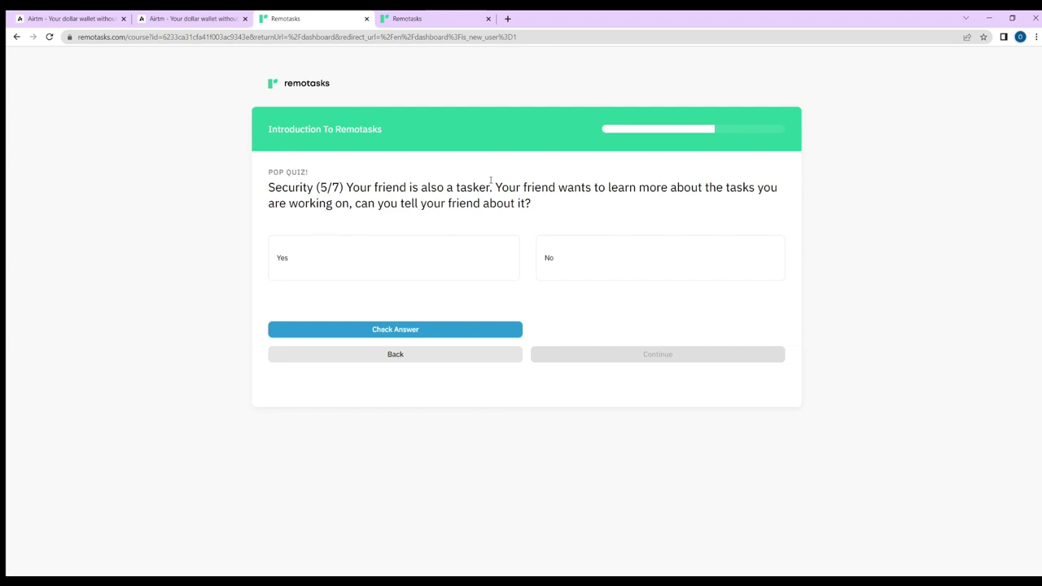
click(592, 262)
click(516, 329)
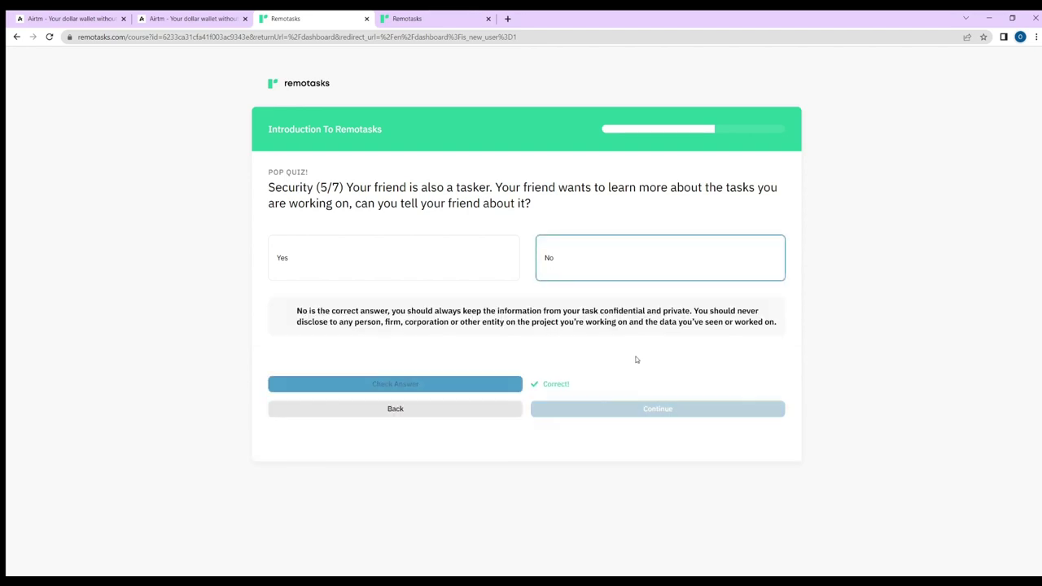
click(621, 409)
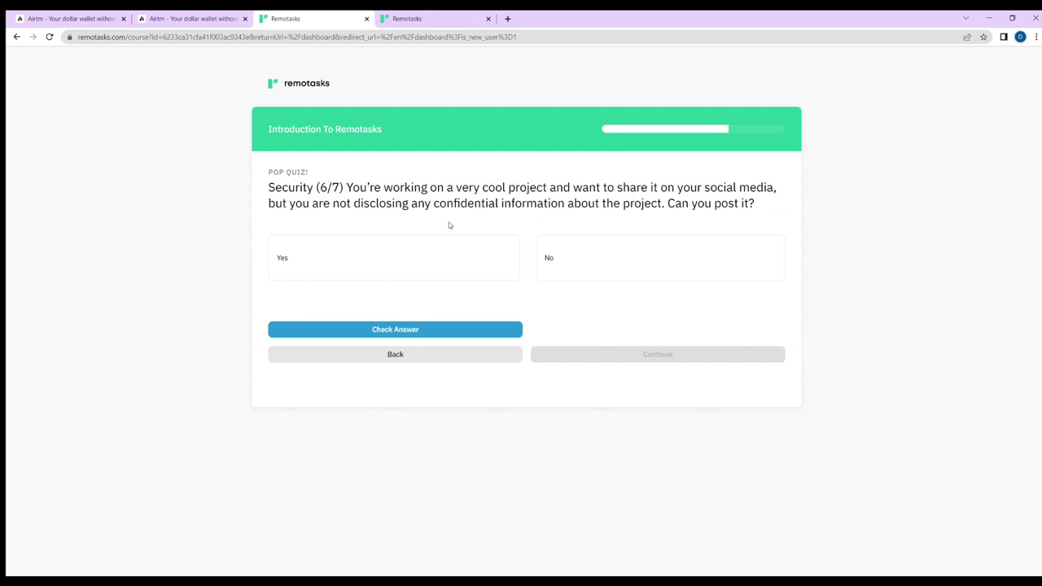
- Answer No to posting the project online and True to the phishing question
click(563, 265)
click(477, 331)
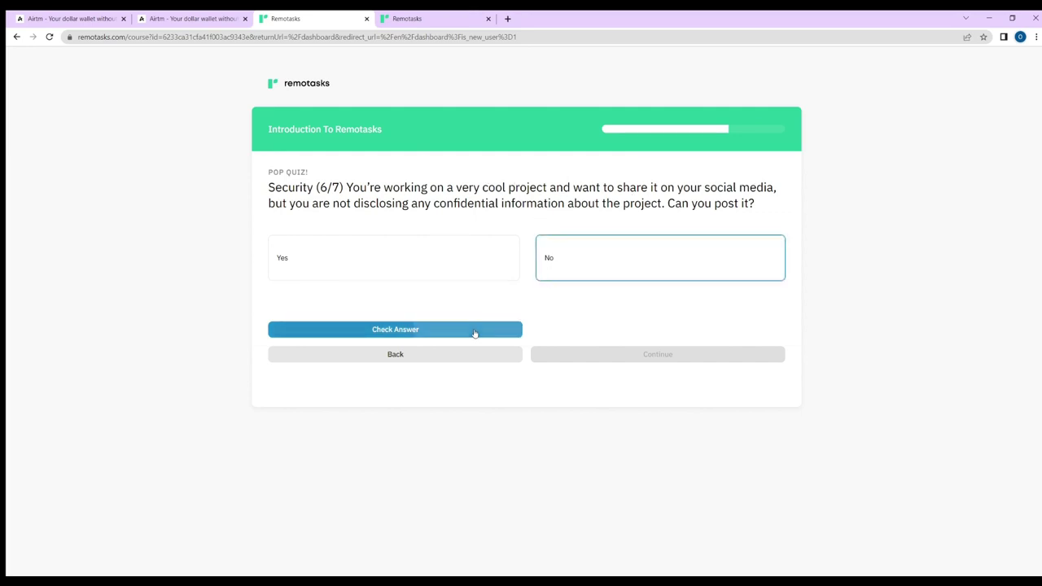
click(689, 401)
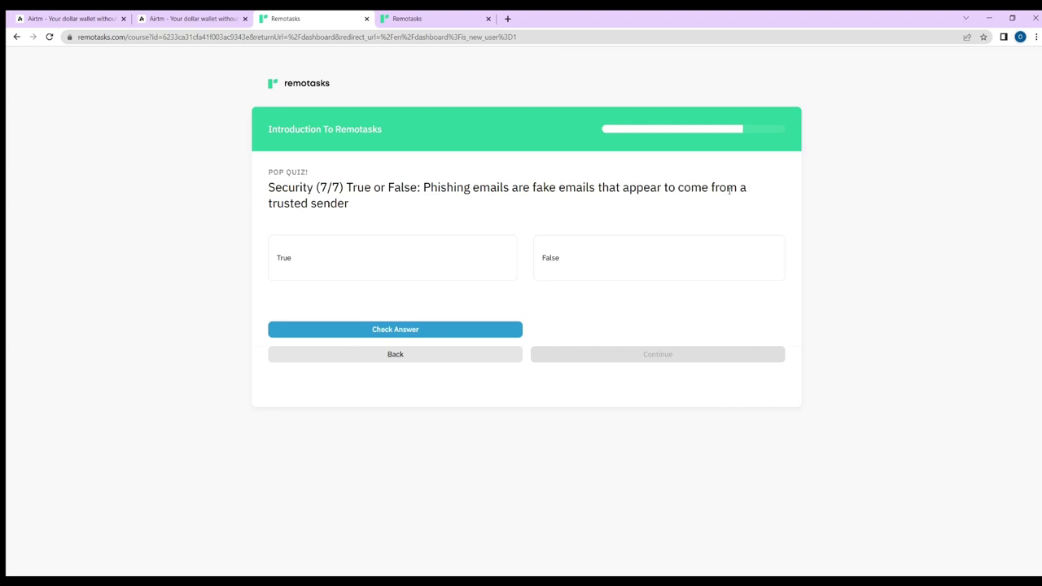
click(456, 258)
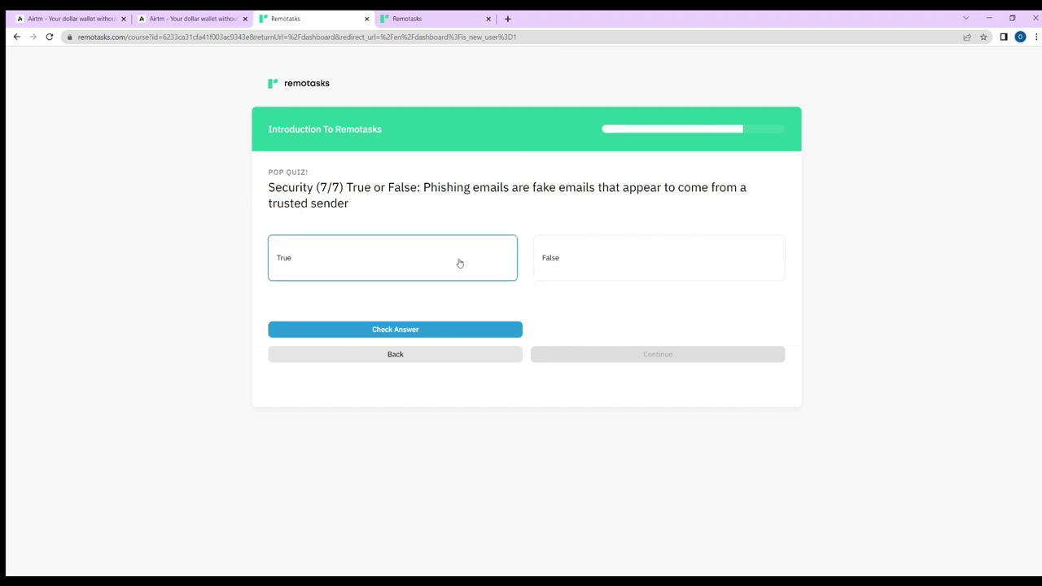
click(487, 332)
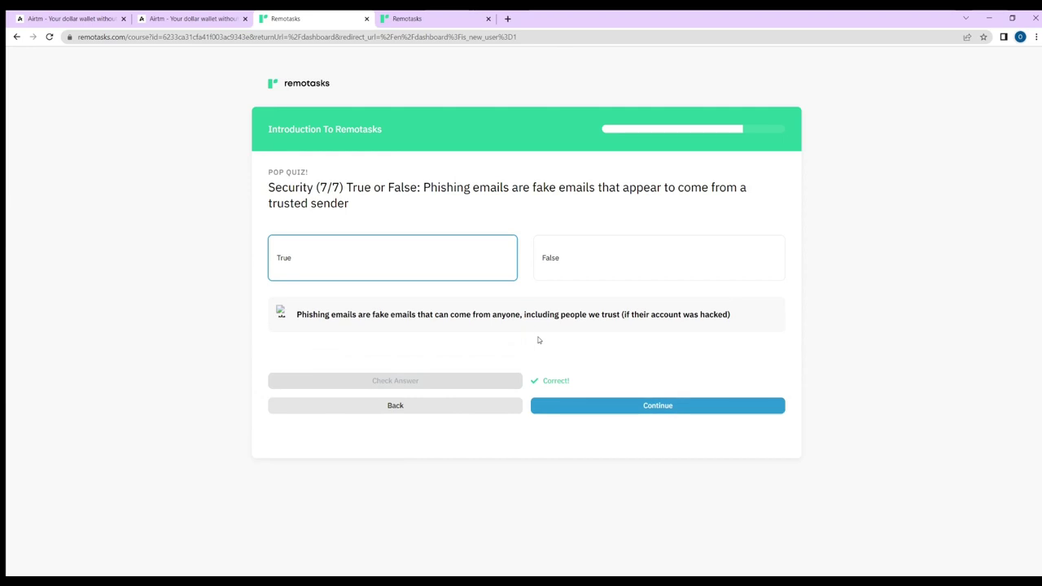
click(583, 406)
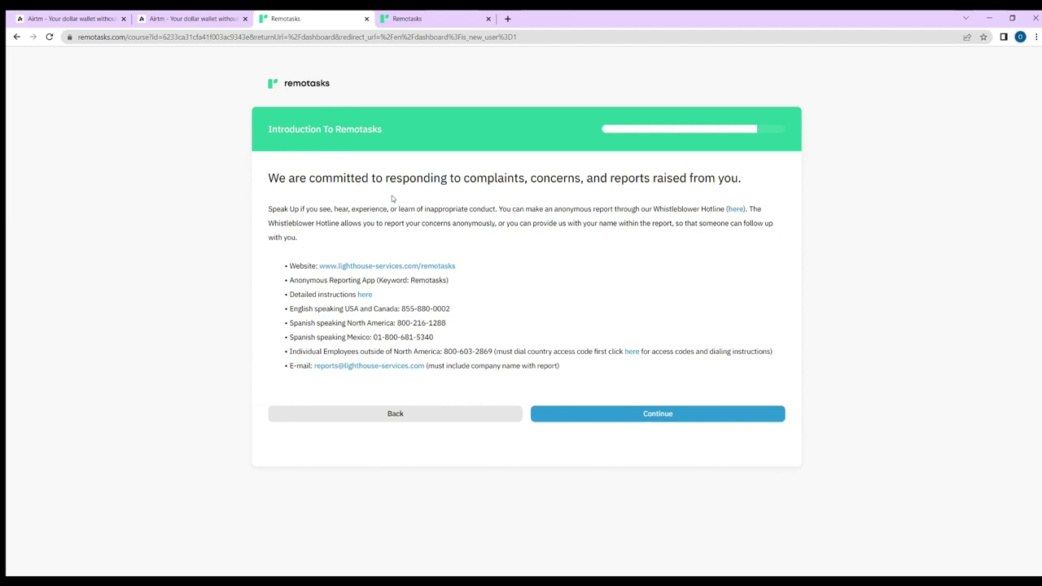
- Continue past the complaints and course-completion pages to the Remotasks dashboard
click(684, 419)
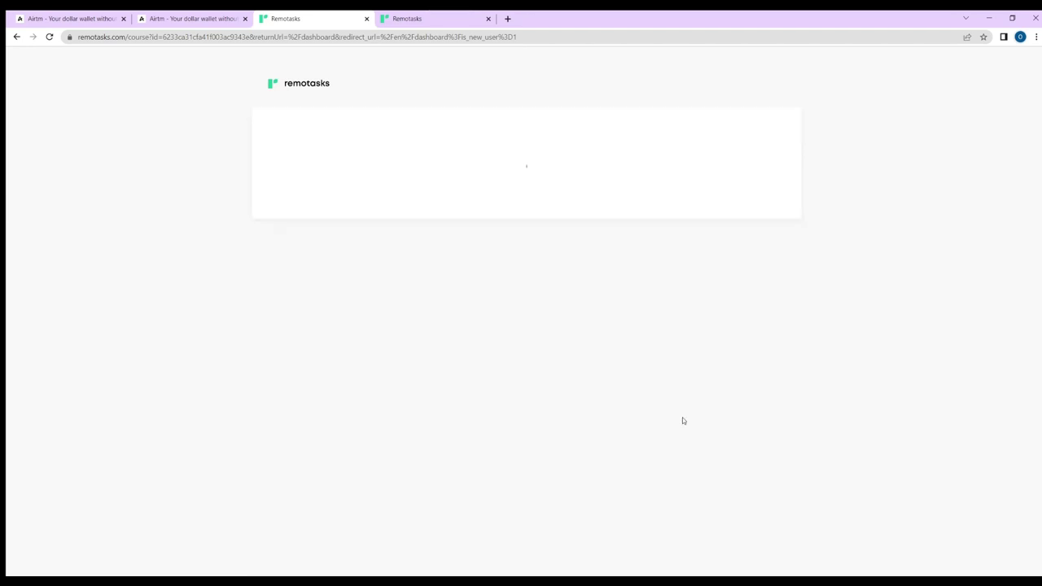
scroll(599, 532, down, 1)
scroll(599, 532, down, 9)
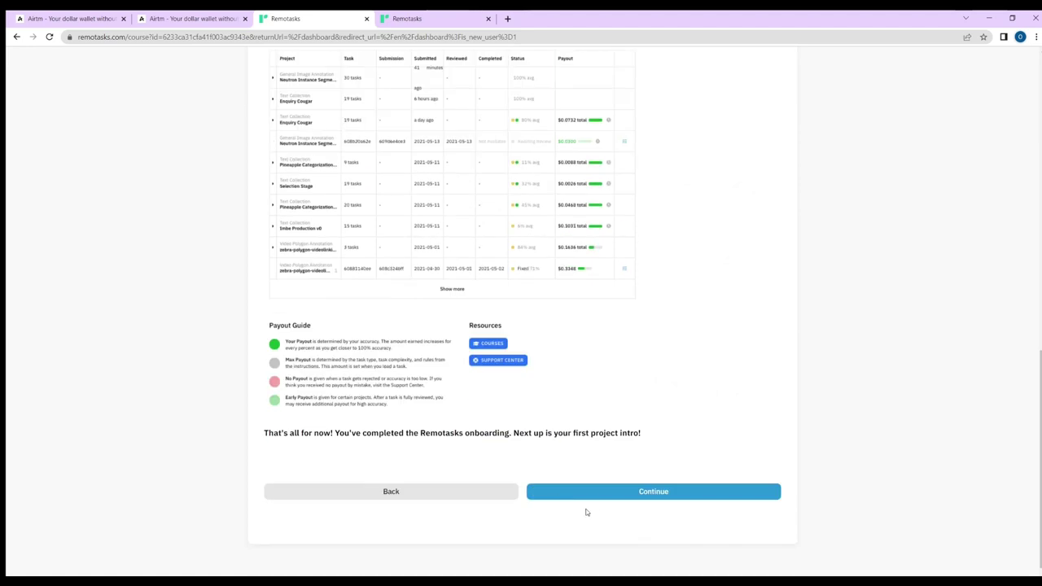
click(623, 495)
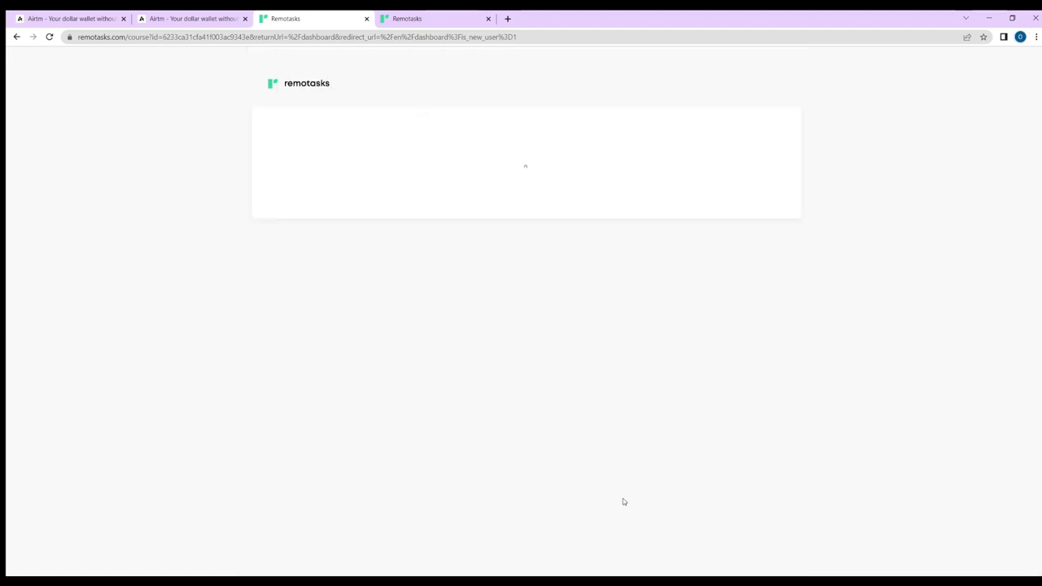
click(291, 498)
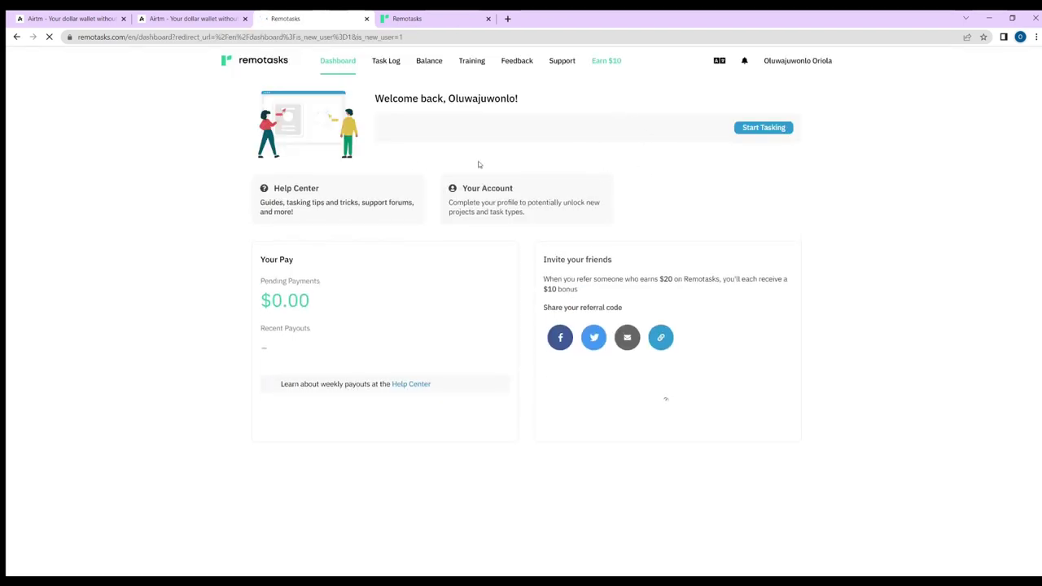
- Open the Slack community invite in a new tab and dismiss the Slack popup on Remotasks
click(549, 216)
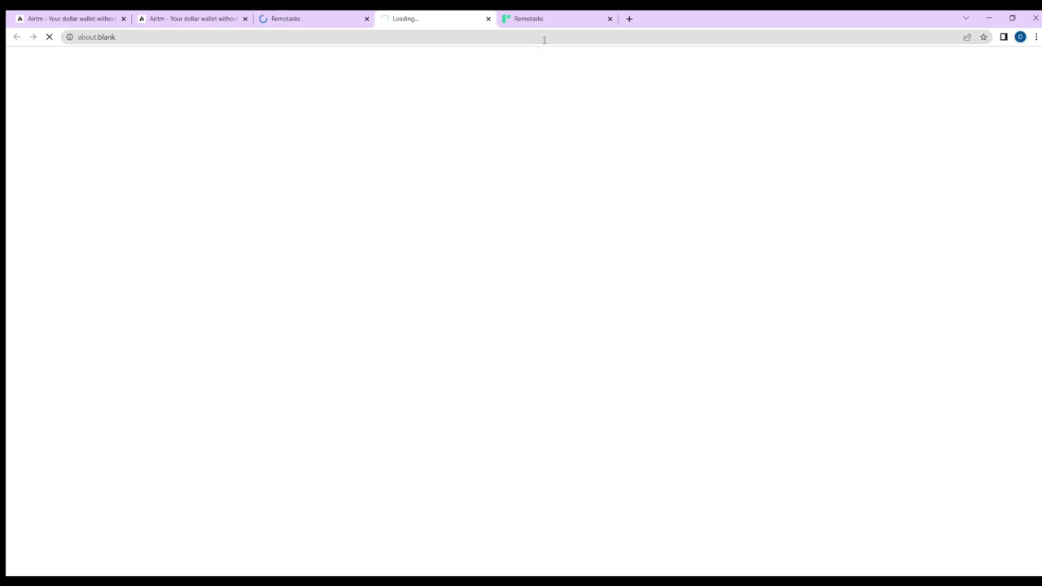
click(309, 17)
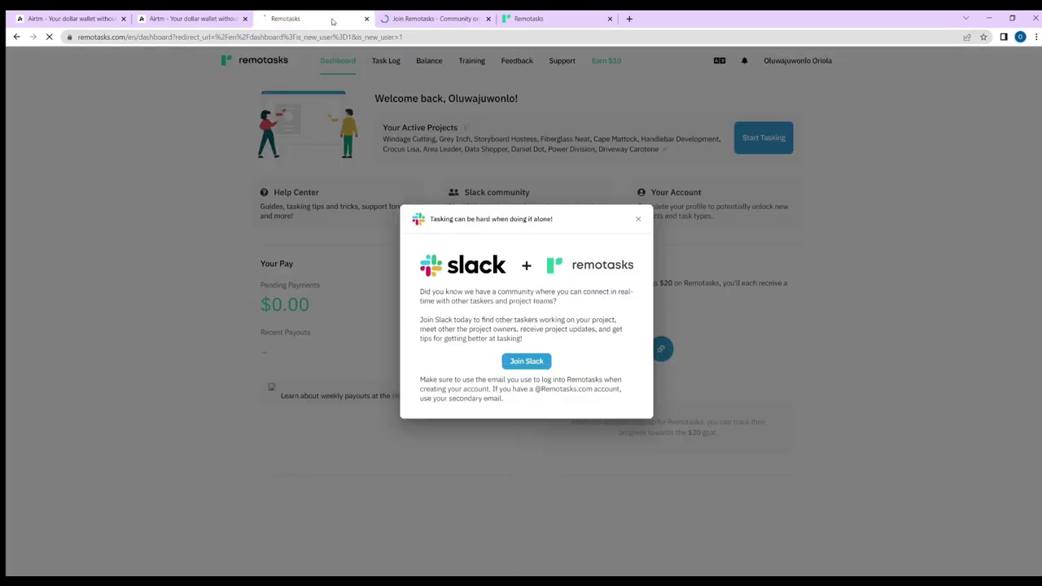
click(640, 221)
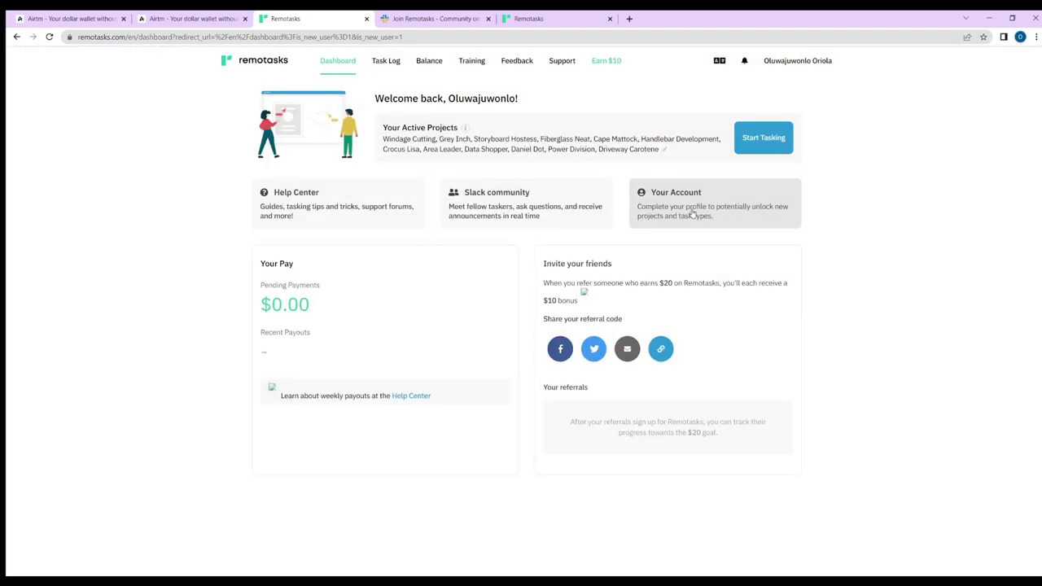
- Go to Your Account's Payment Information section, which shows PayPal as the gateway
click(696, 211)
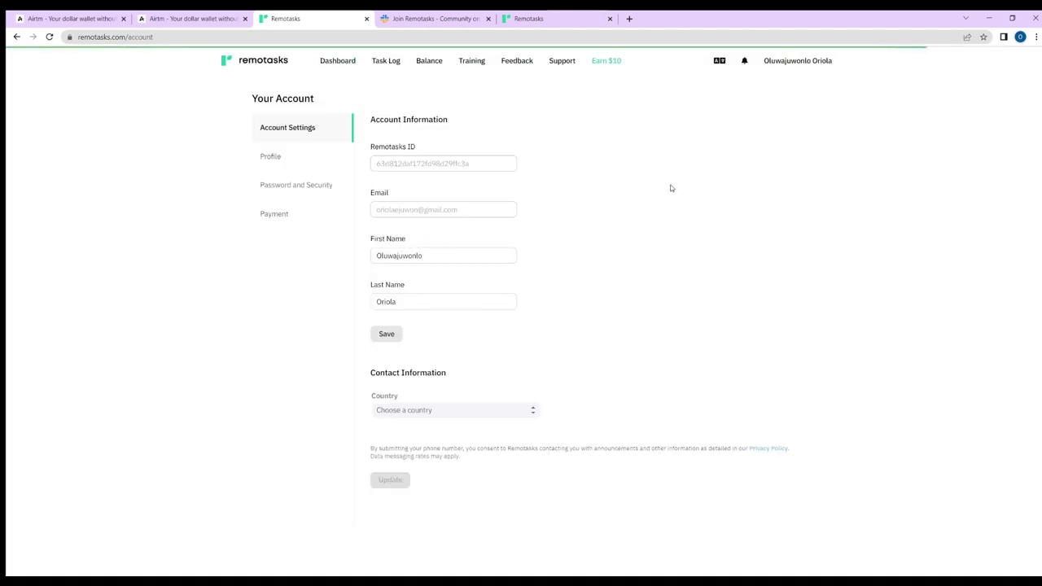
scroll(403, 181, down, 1)
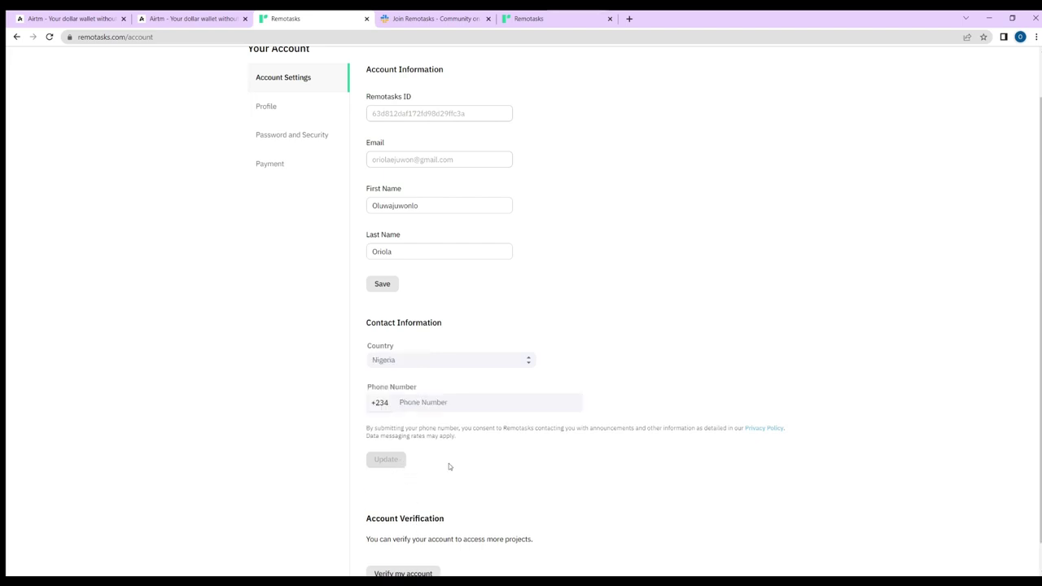
scroll(337, 391, down, 1)
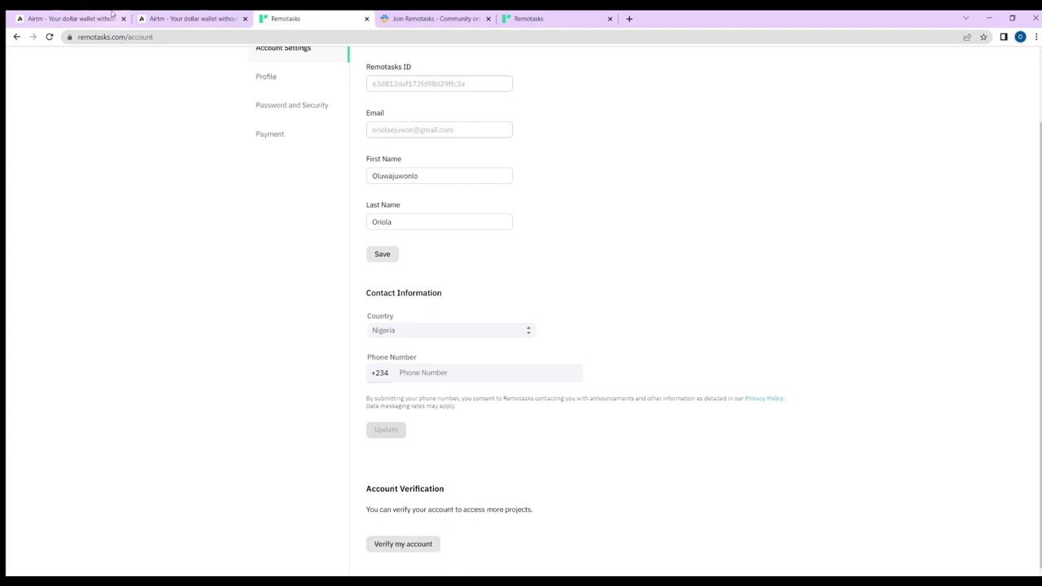
click(281, 132)
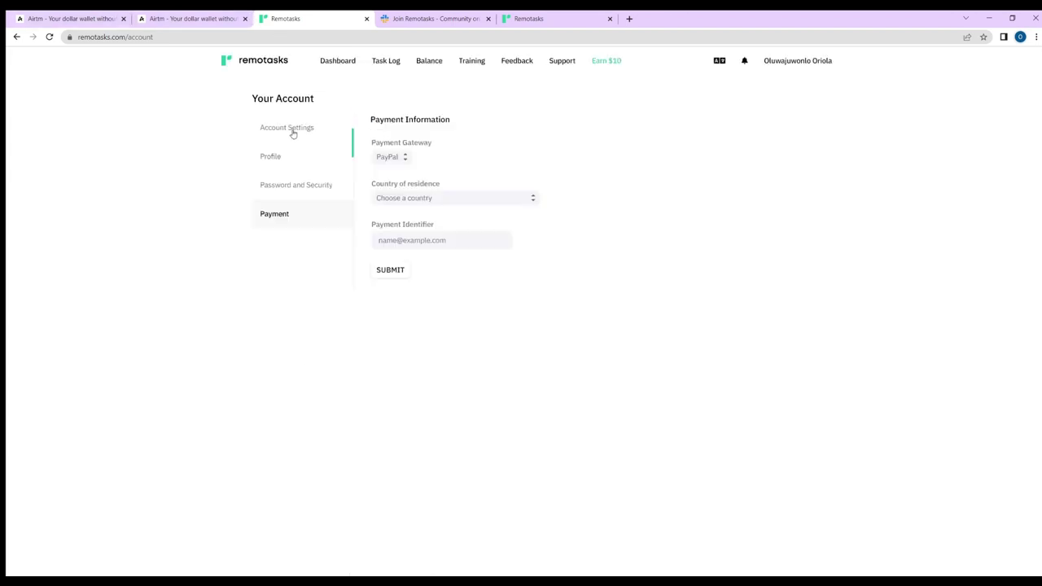
- Switch the payment gateway to AirTM, enter your e-mail as the payment identifier, and submit
click(391, 162)
click(397, 185)
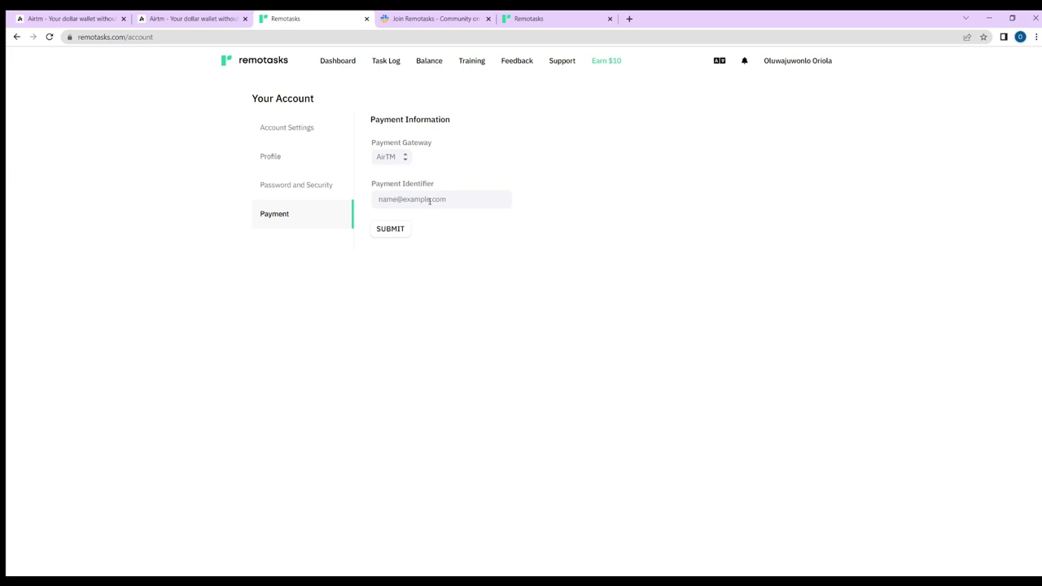
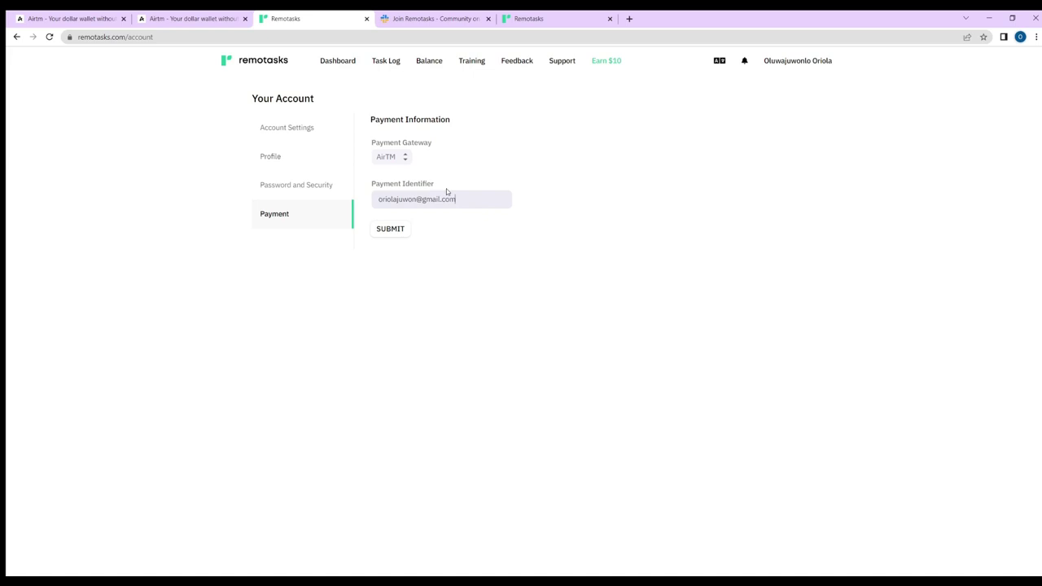
click(401, 230)
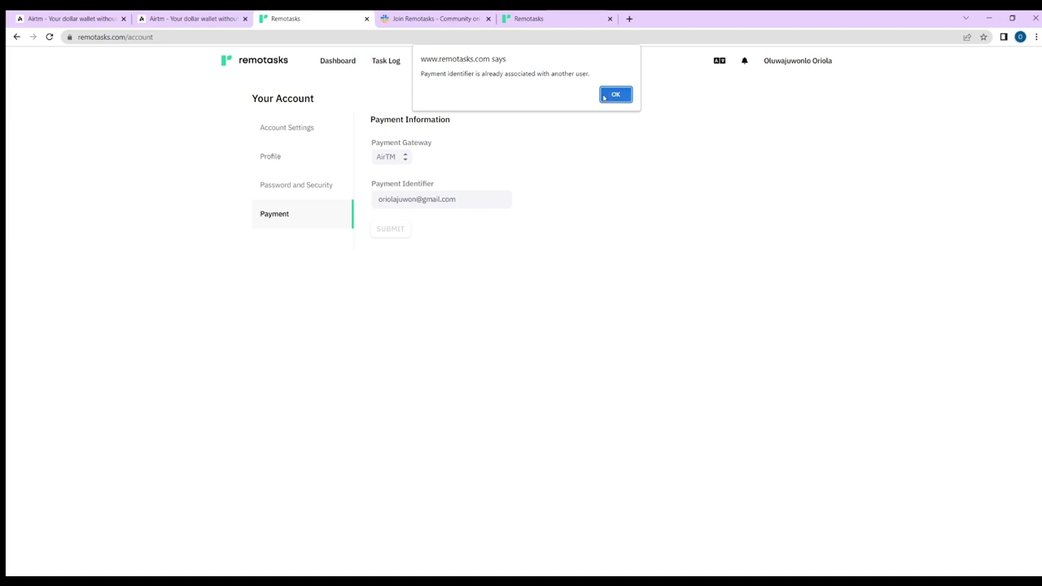
- Dismiss the already-associated alert, add the missing letter to the e-mail identifier, and resubmit
click(604, 97)
click(396, 201)
text(e)
click(386, 229)
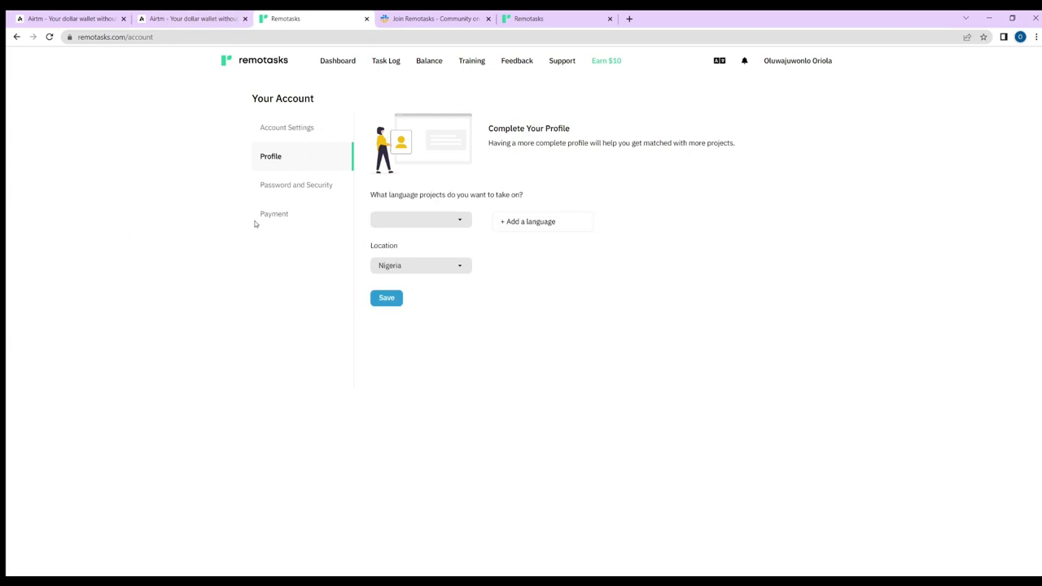
- Revisit the account information settings, then head back to the Remotasks dashboard
click(285, 128)
scroll(495, 361, down, 1)
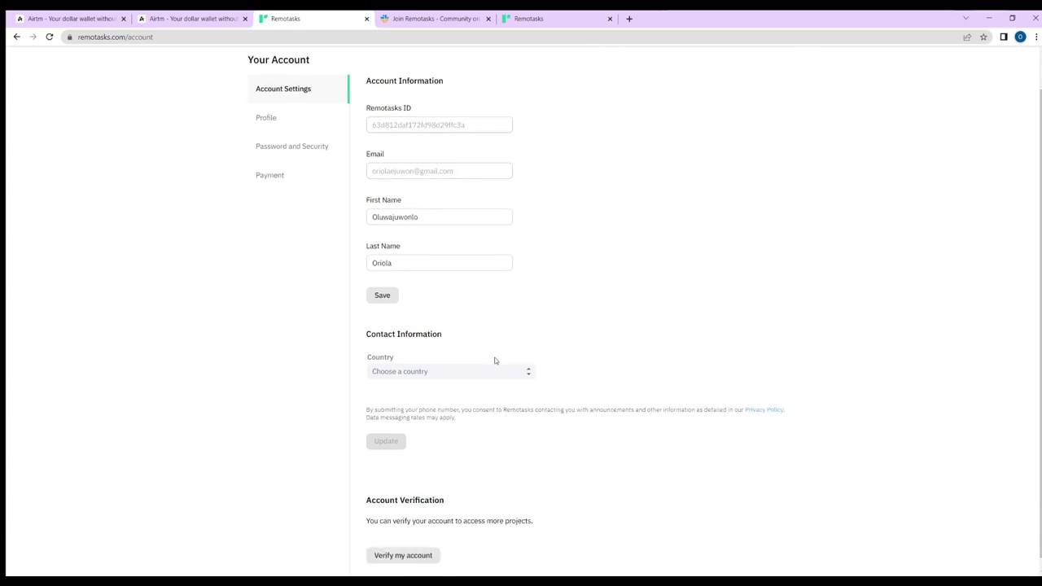
scroll(495, 361, down, 1)
scroll(935, 179, up, 2)
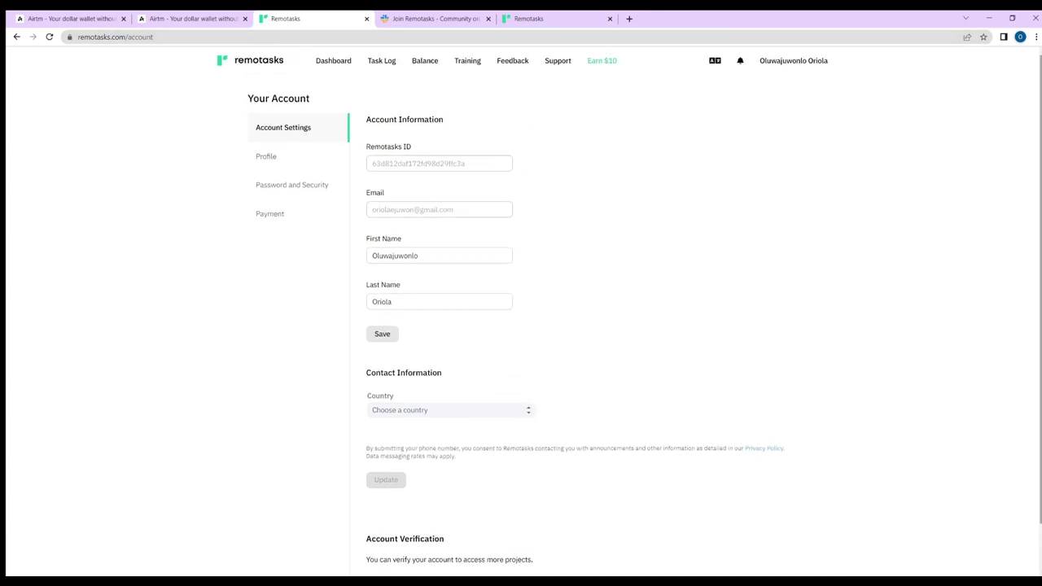
click(336, 62)
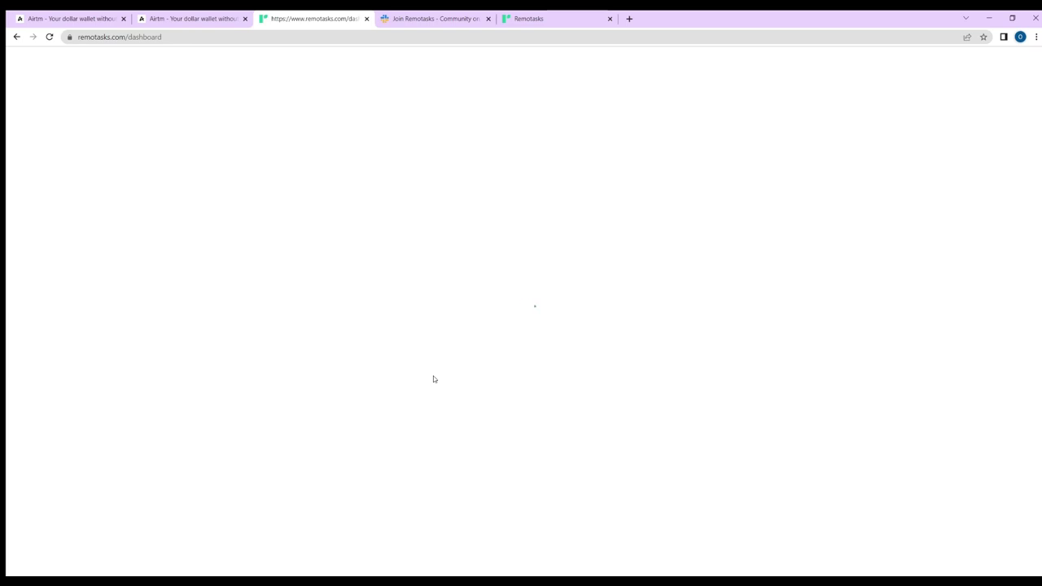
- Switch between the Slack invite and Remotasks tabs until the dashboard has loaded
click(415, 23)
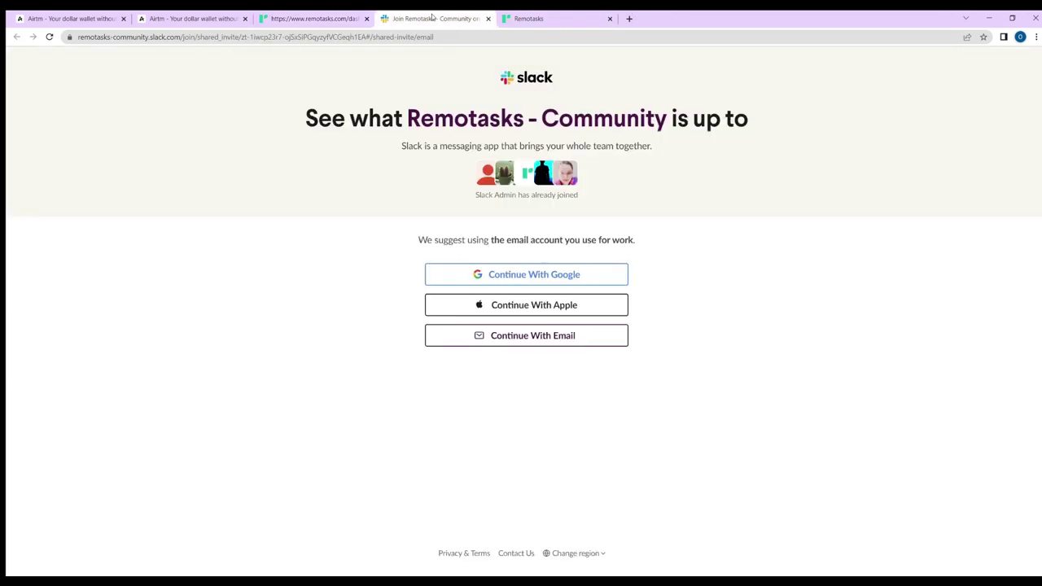
click(273, 12)
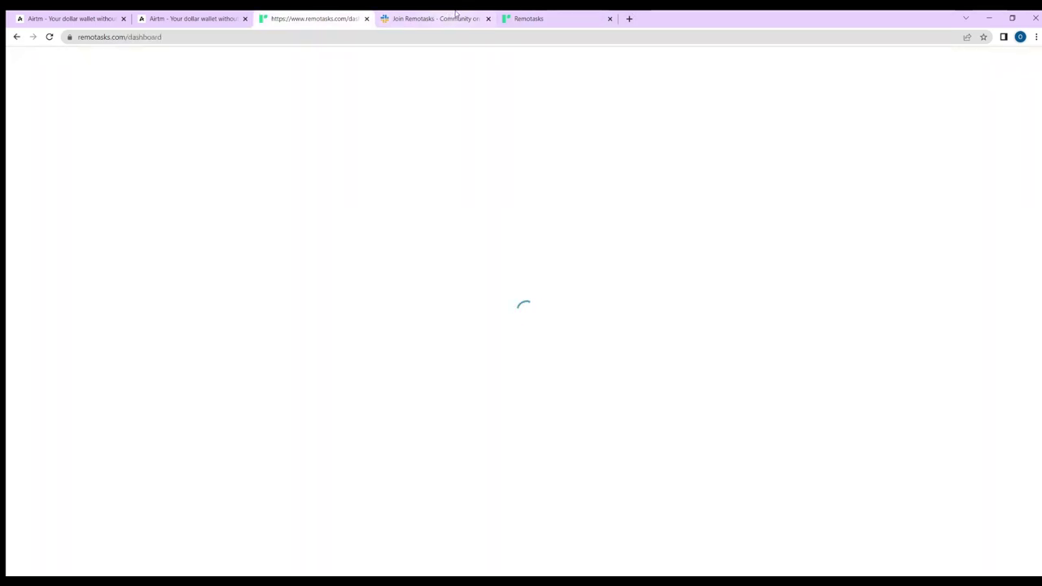
click(437, 17)
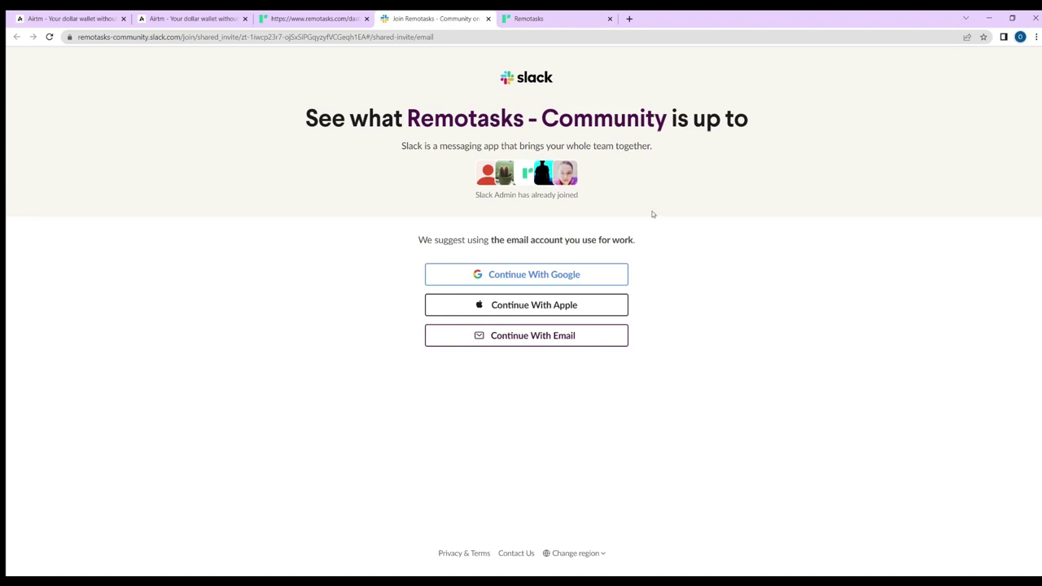
click(344, 14)
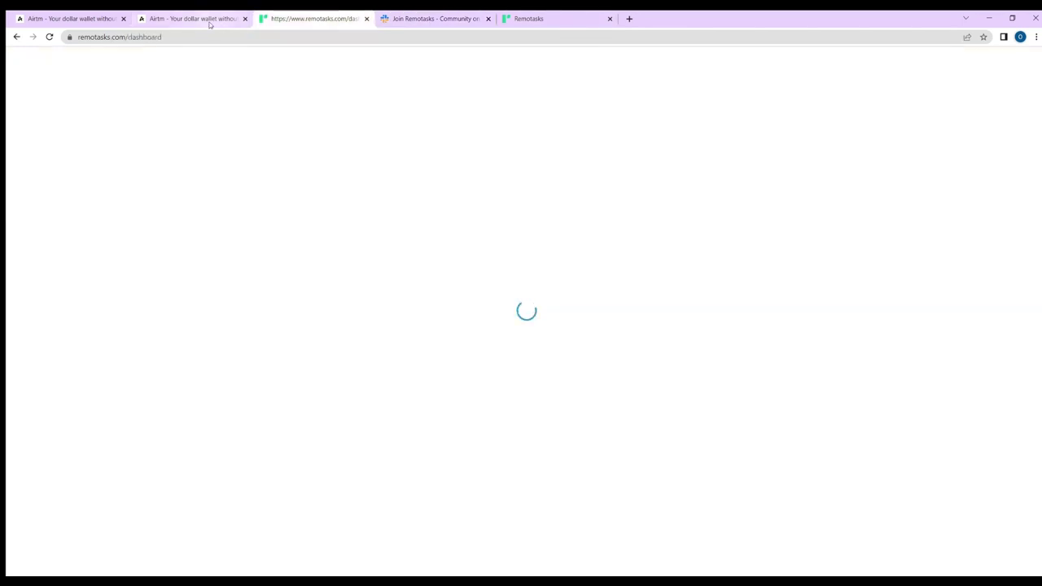
click(423, 16)
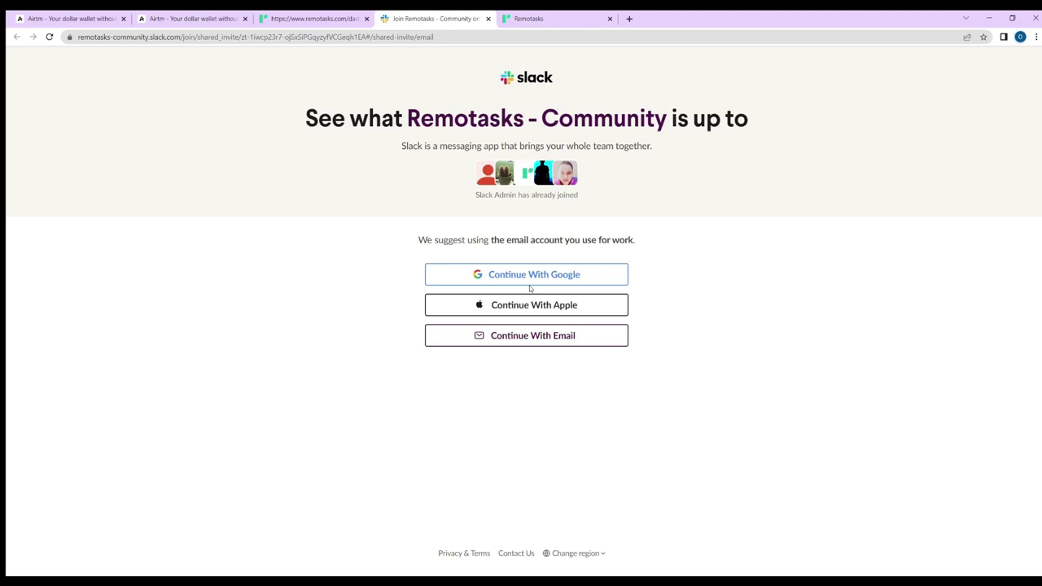
click(329, 14)
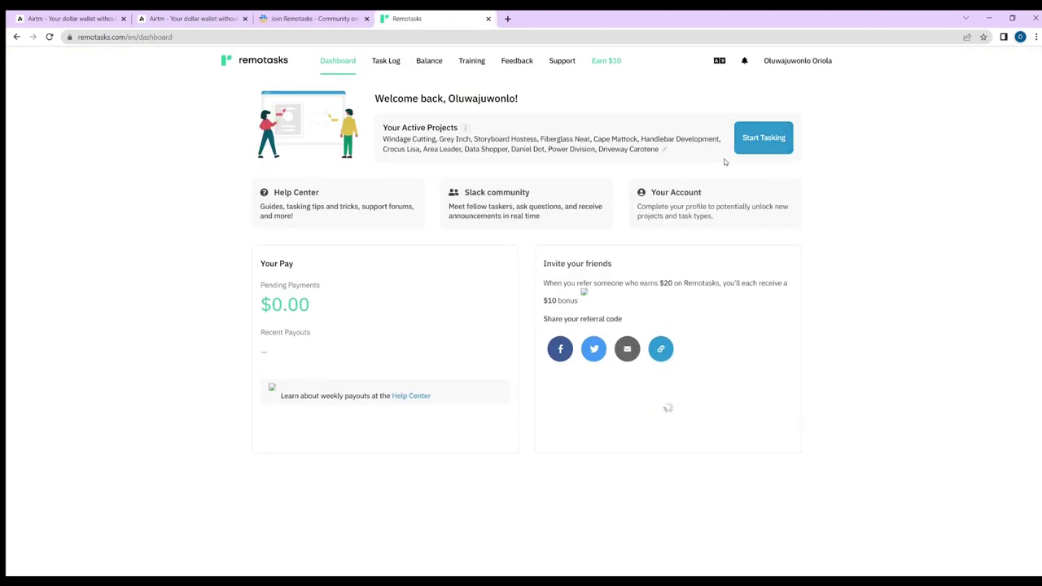
- Create a Slack account for Remotasks - Community with Google sign-in, opting into Slack e-mails
click(510, 210)
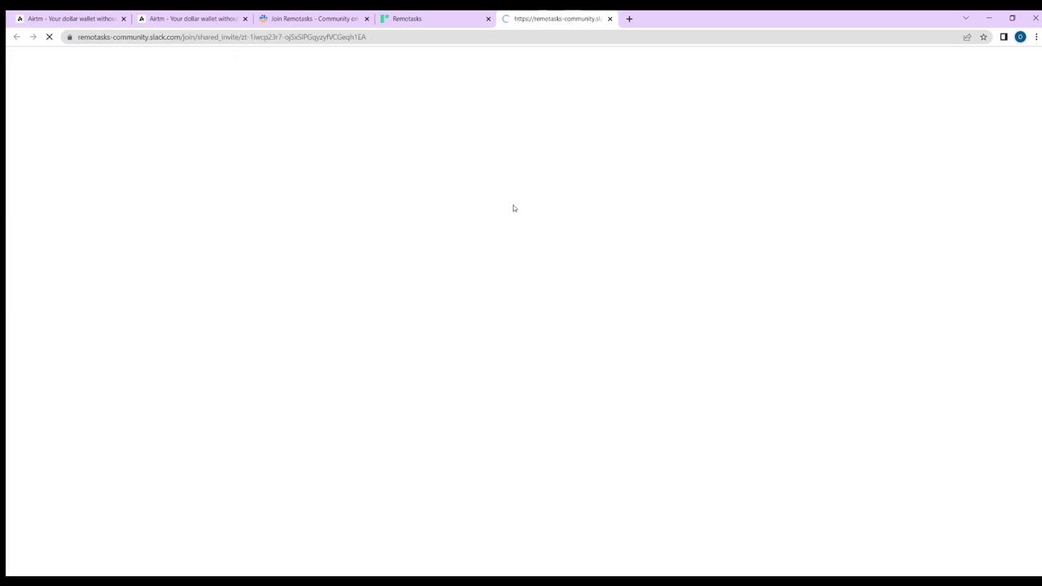
click(534, 284)
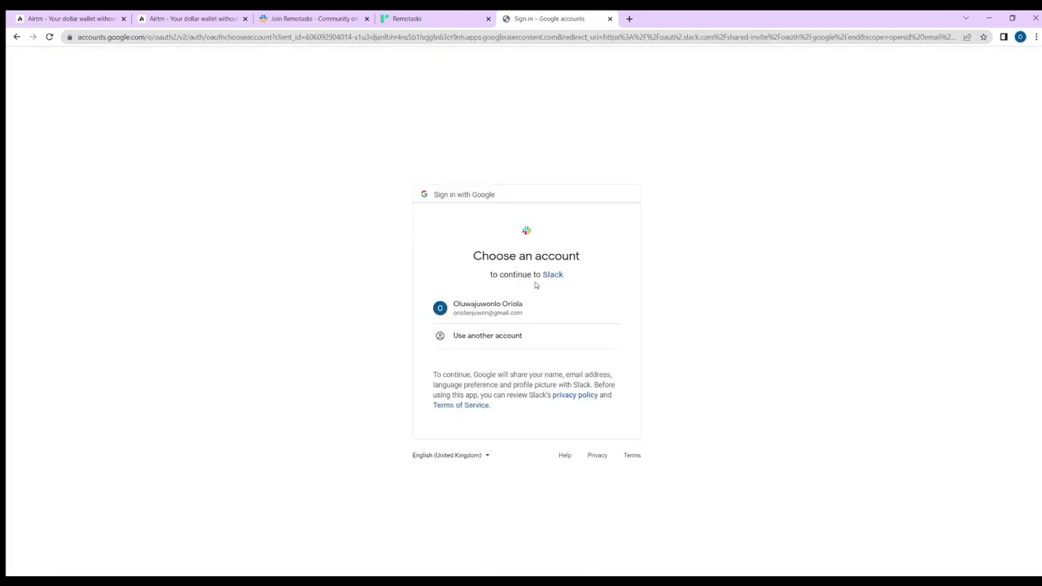
click(519, 305)
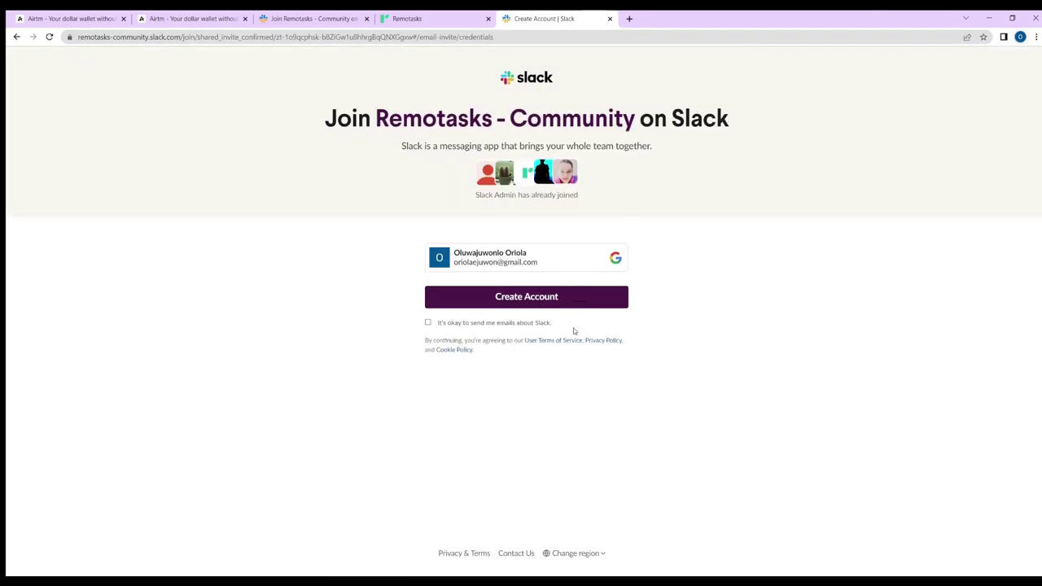
click(428, 323)
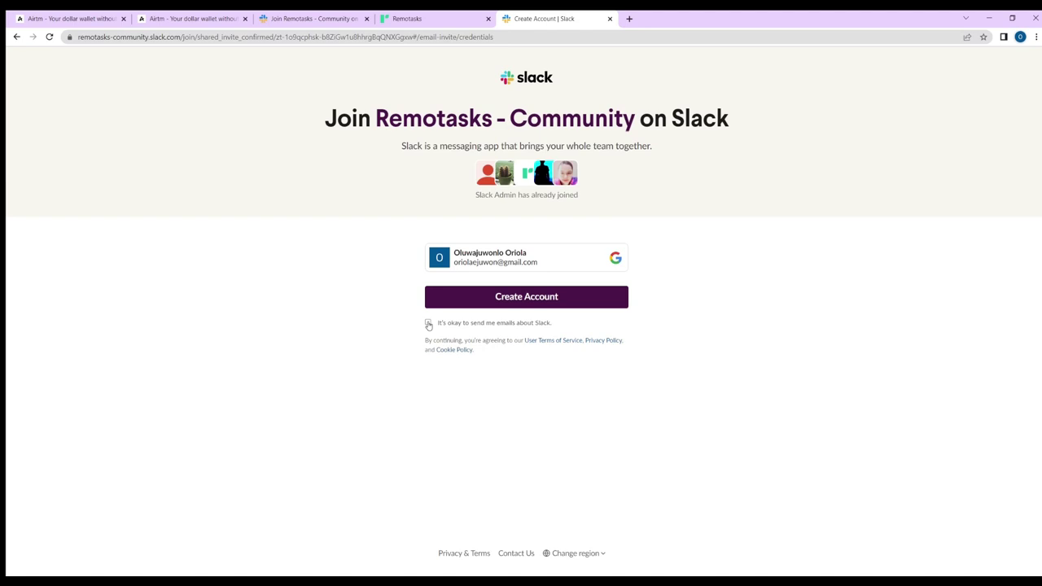
click(544, 300)
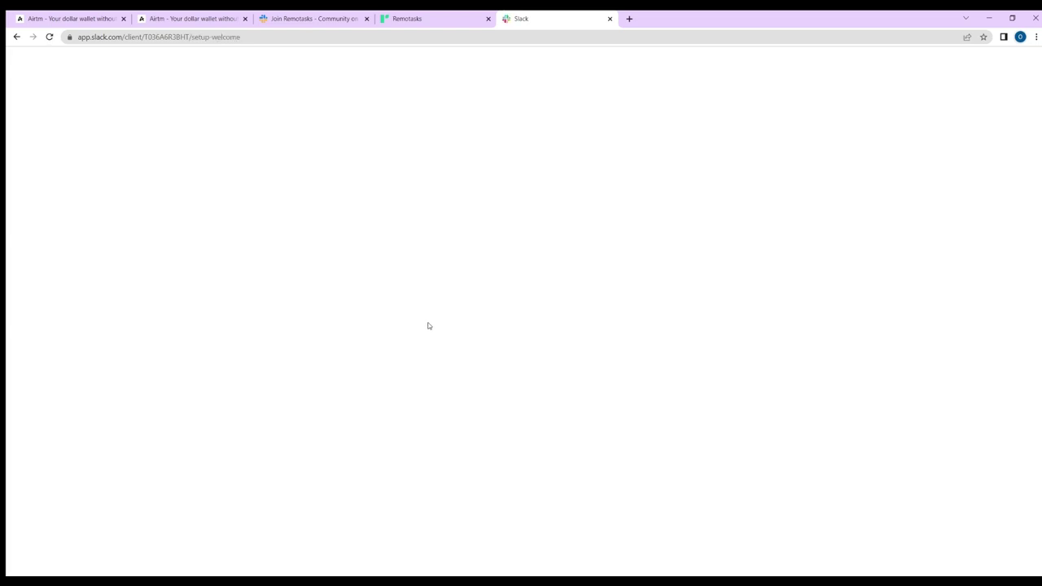
- Start the Slack workspace setup, browse the suggested people, then return to the Remotasks dashboard
click(250, 368)
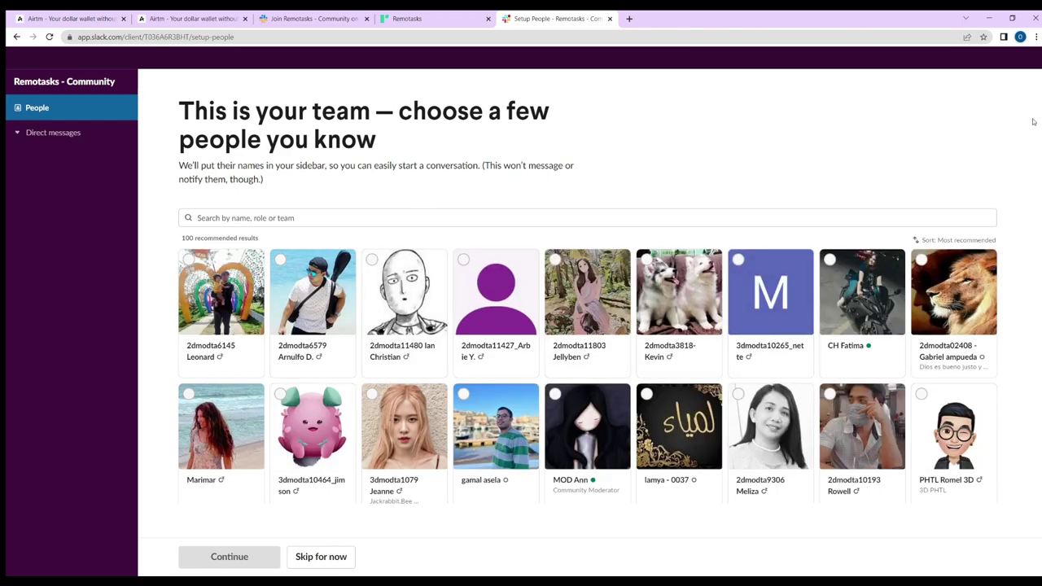
scroll(738, 374, down, 5)
scroll(438, 252, down, 10)
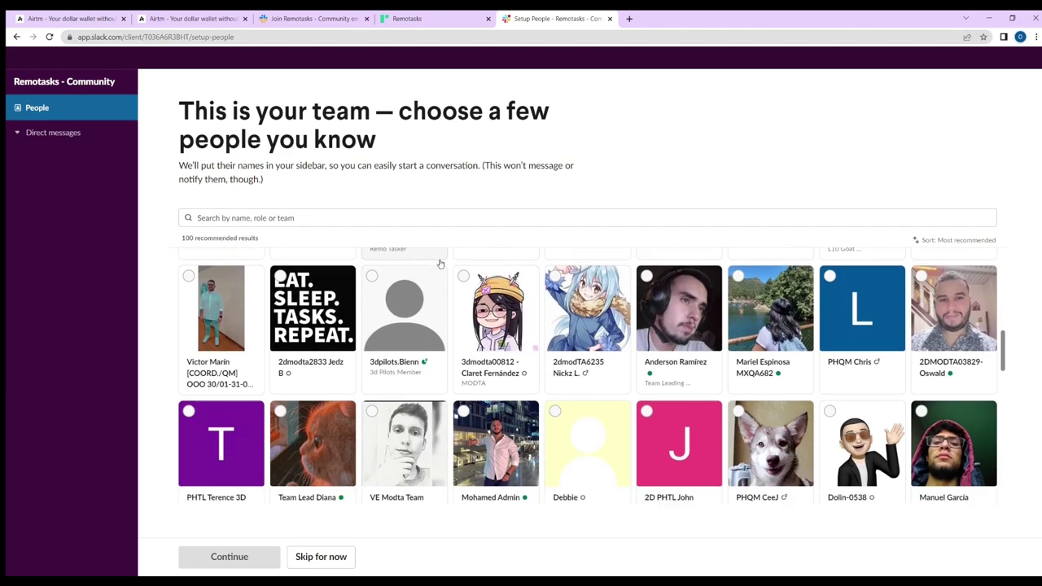
scroll(438, 251, down, 2)
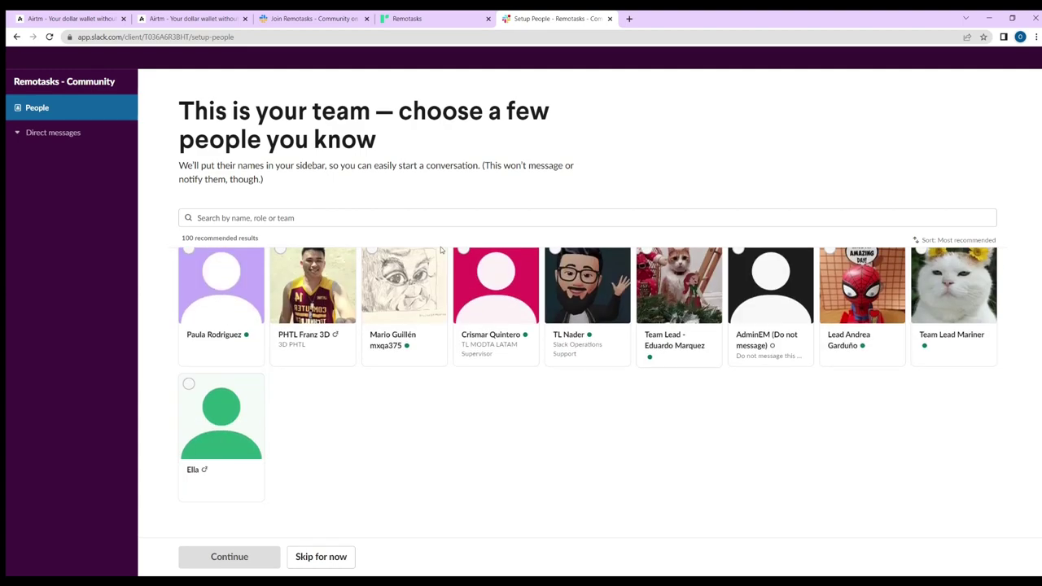
scroll(676, 269, up, 5)
scroll(676, 269, up, 3)
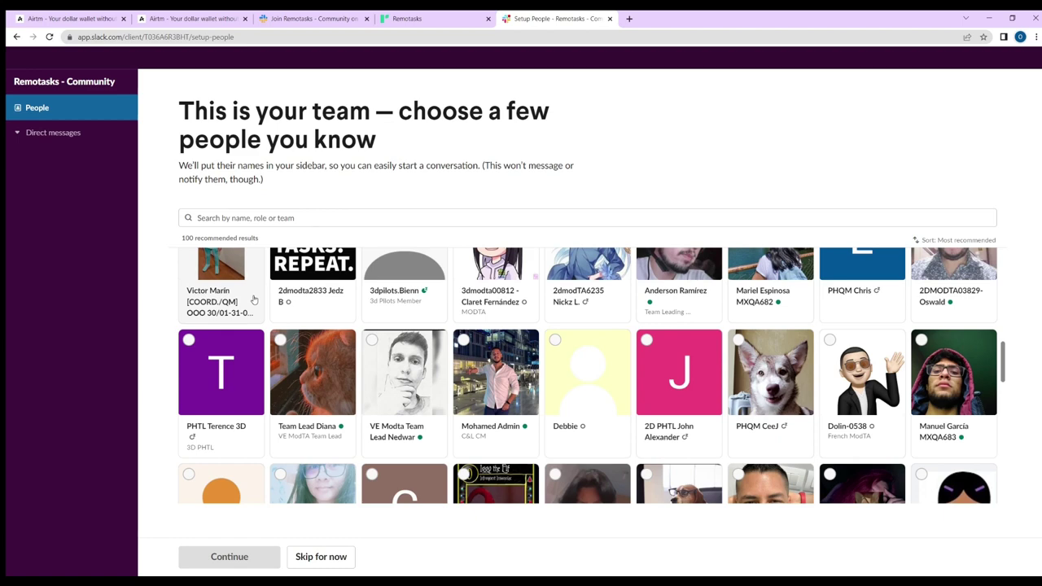
scroll(477, 244, down, 5)
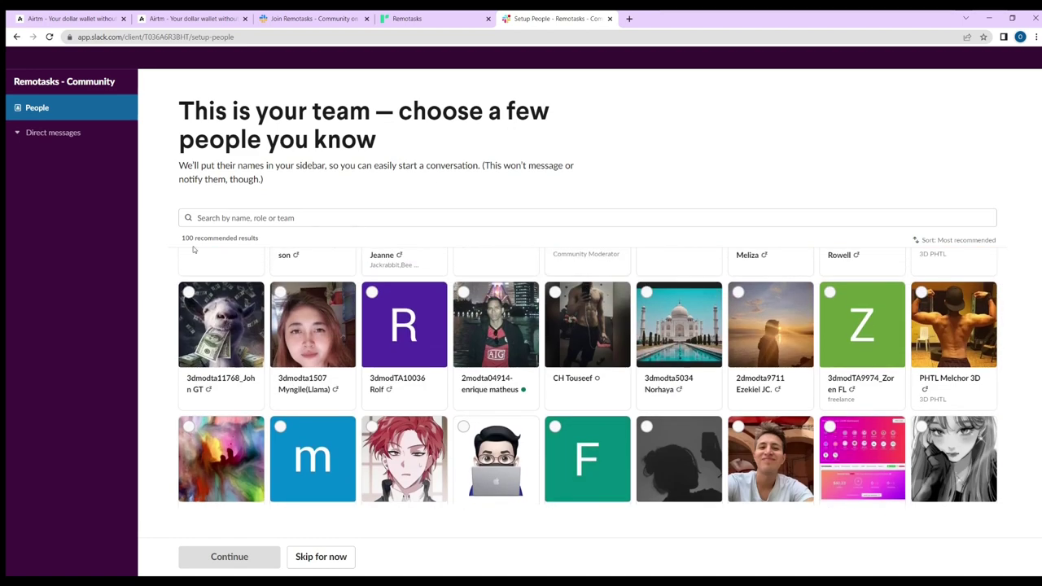
click(426, 15)
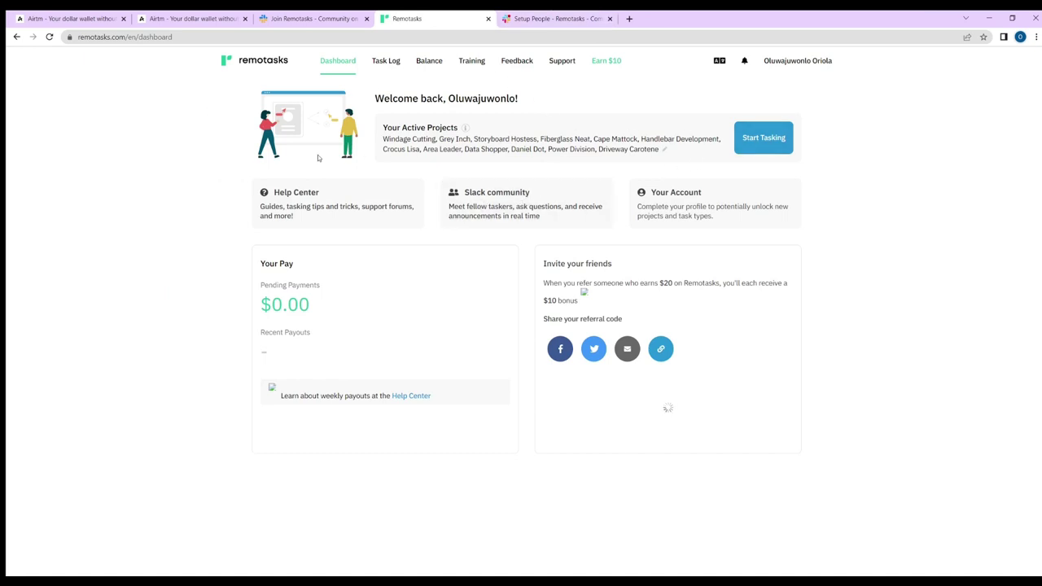
click(471, 62)
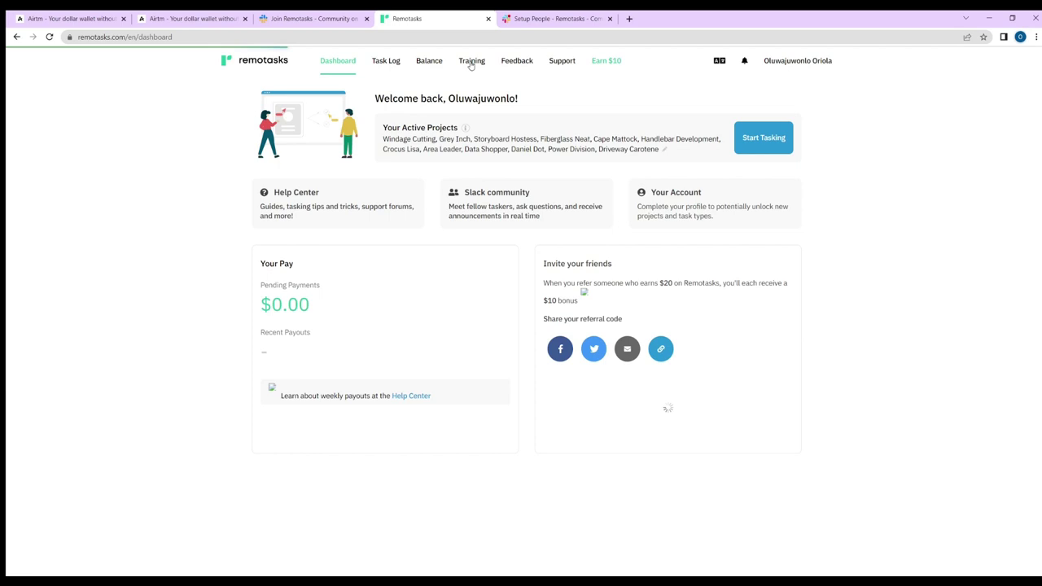
click(472, 61)
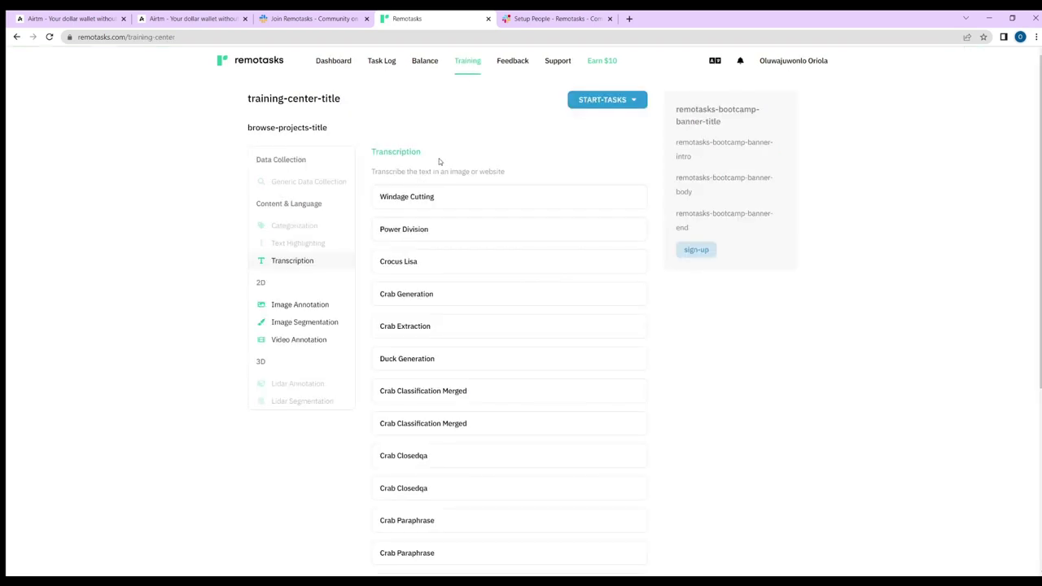
- Browse the Training Center's transcription projects and Certification Exams, then return to the top
scroll(432, 179, down, 1)
scroll(412, 207, down, 1)
scroll(452, 108, down, 4)
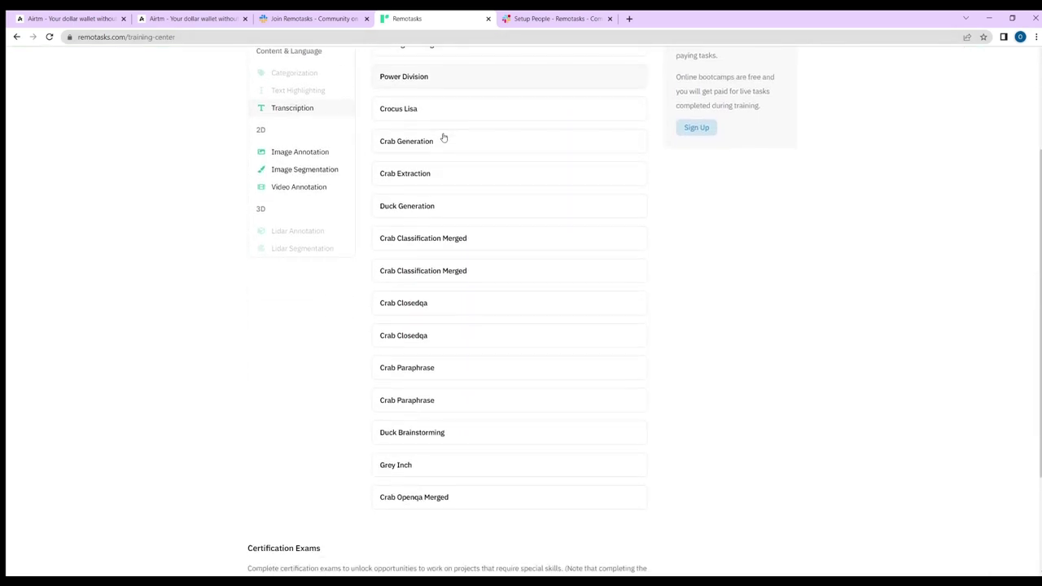
scroll(414, 377, up, 6)
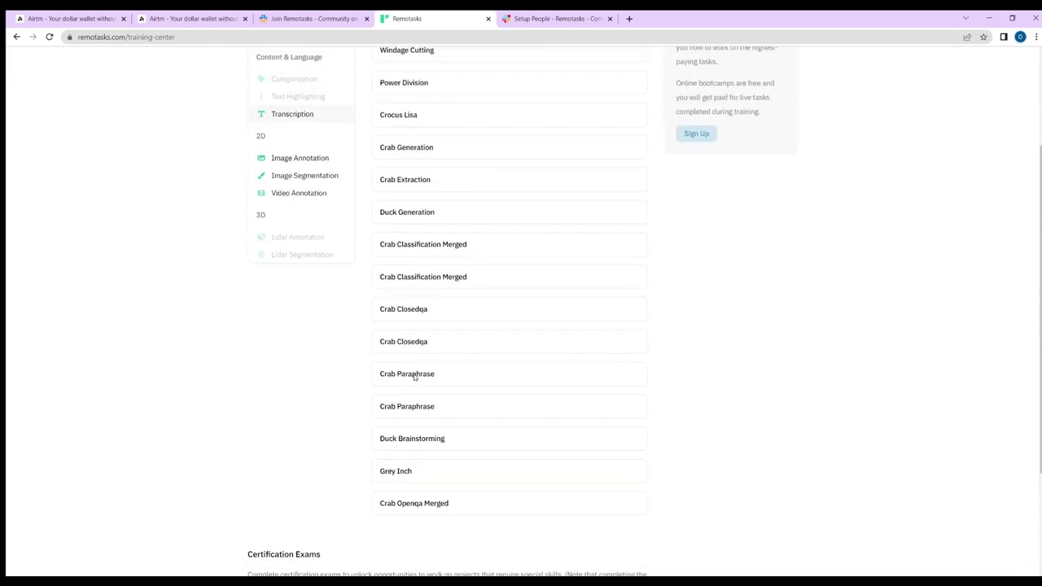
scroll(477, 291, down, 6)
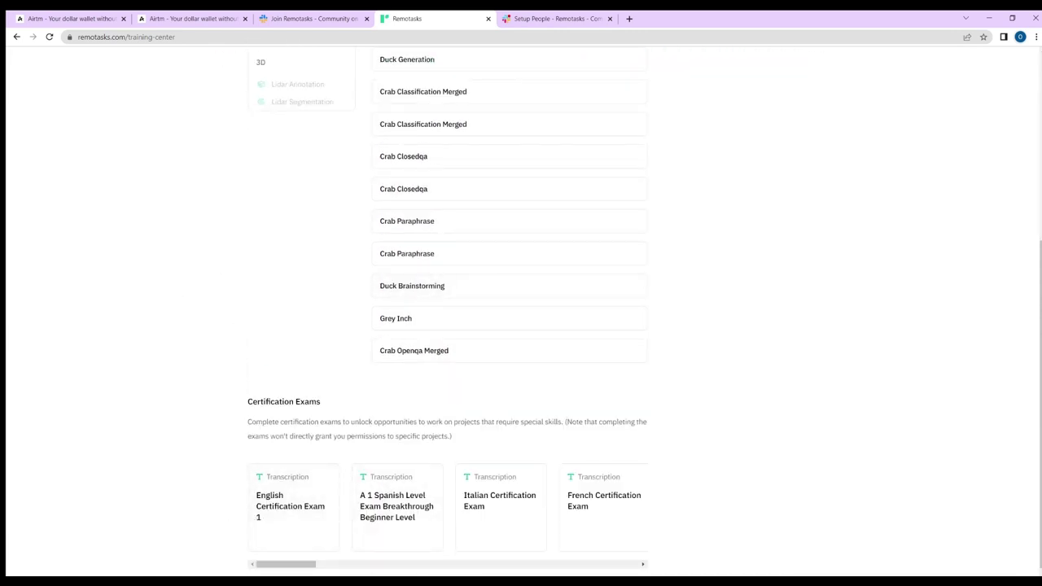
drag(304, 567, 190, 546)
scroll(500, 270, up, 4)
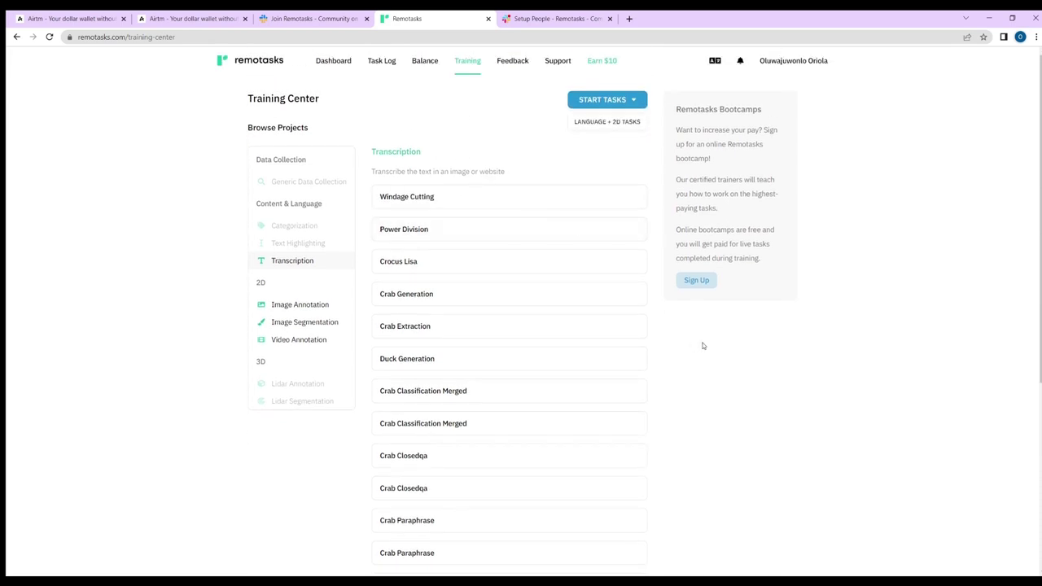
- Open the free bootcamp sign-up form and enter your Remotasks account e-mail
click(699, 280)
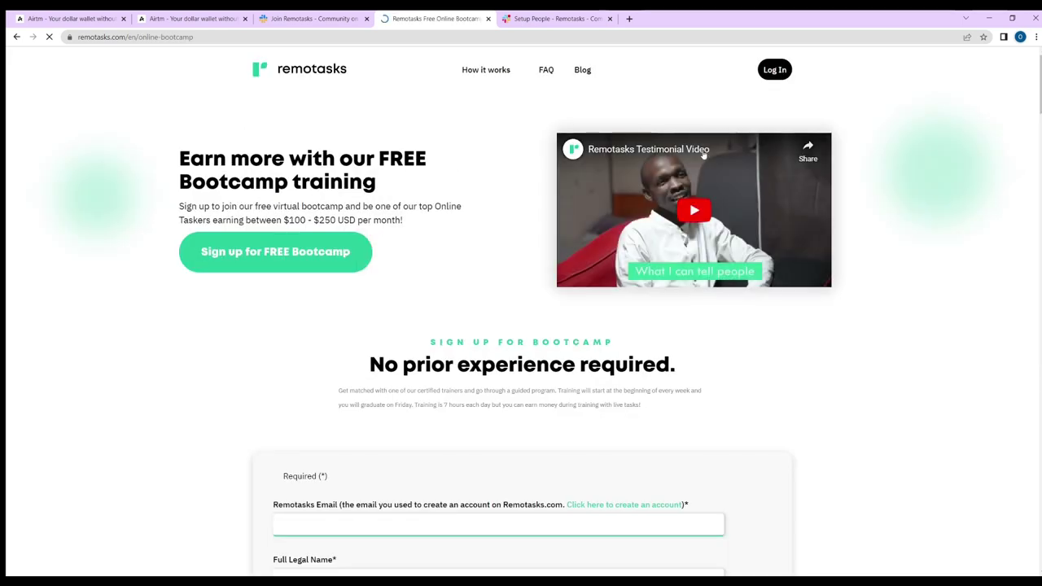
scroll(433, 301, down, 5)
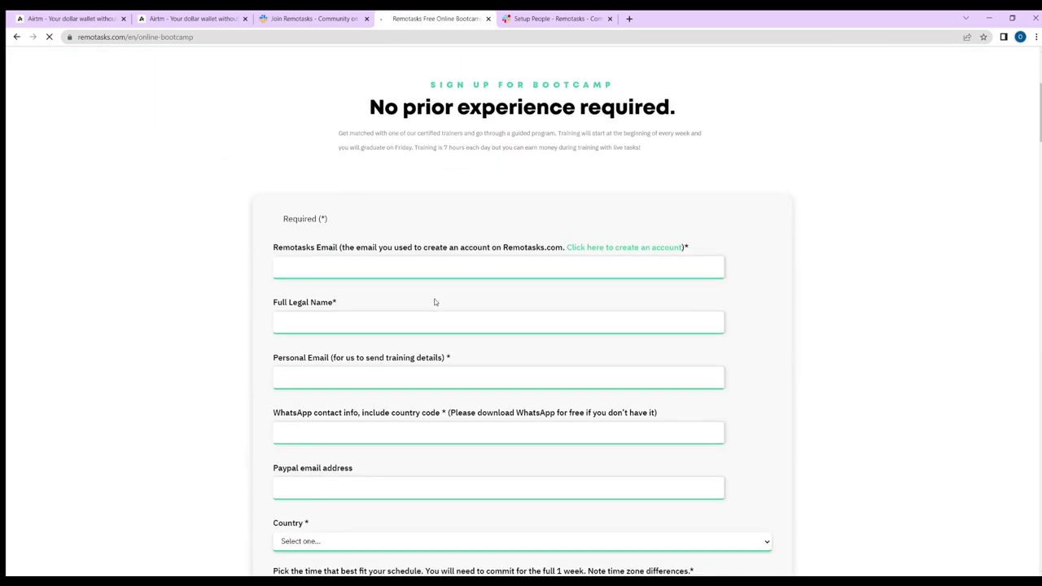
click(390, 122)
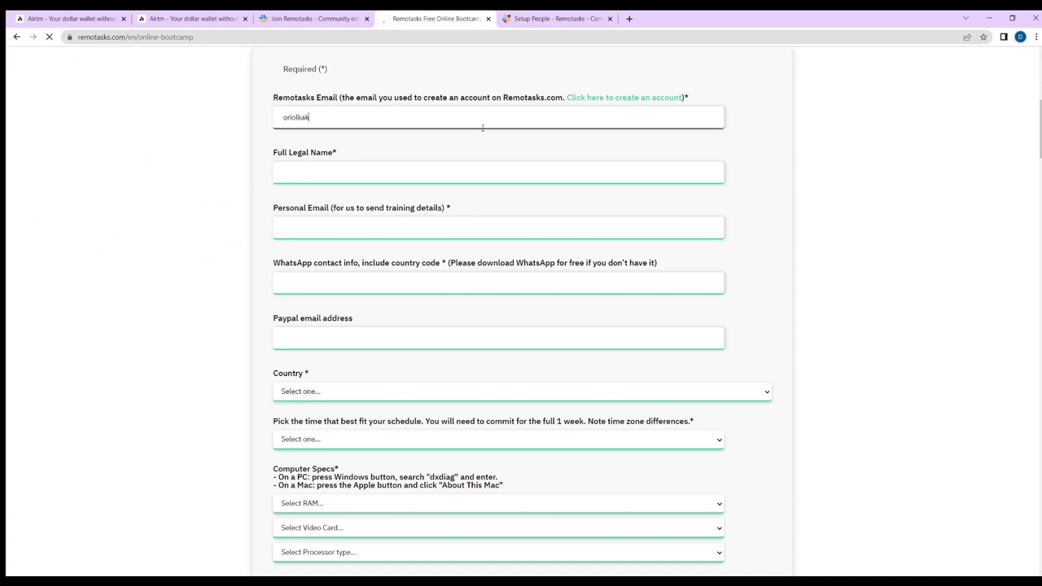
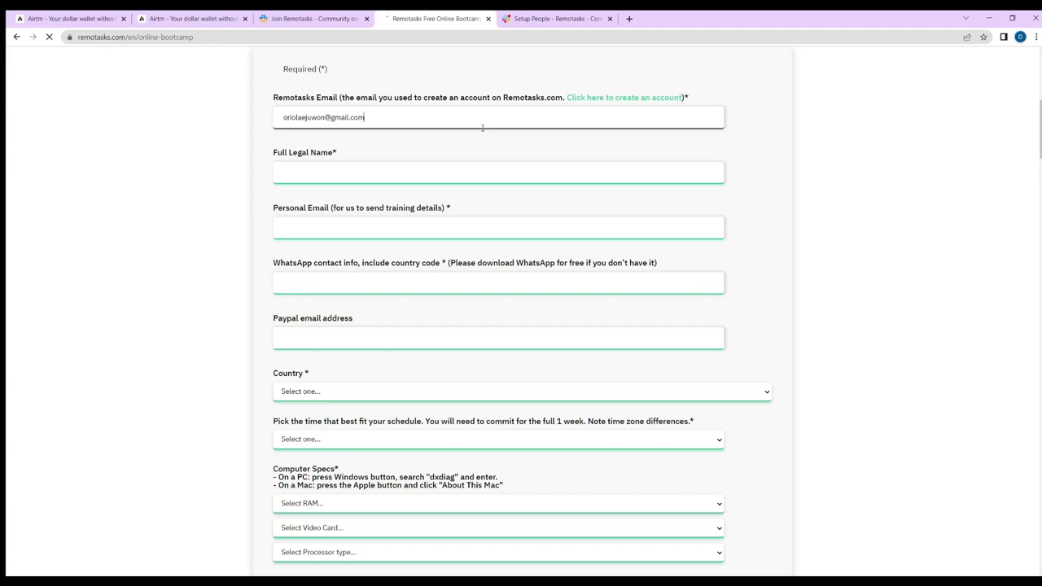
- Enter your full legal name and move down to the form's RAM choices
click(443, 167)
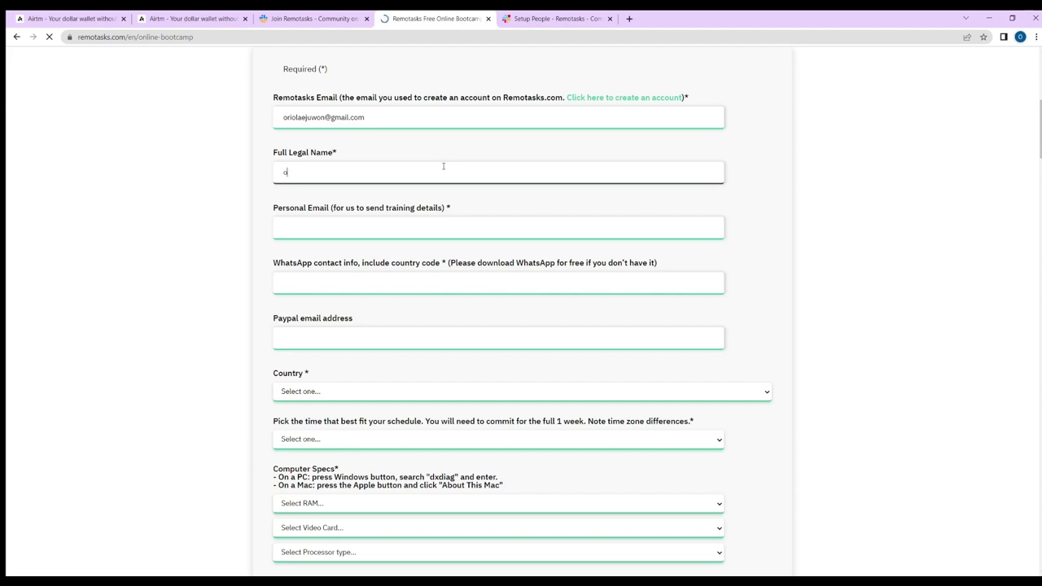
scroll(432, 216, down, 2)
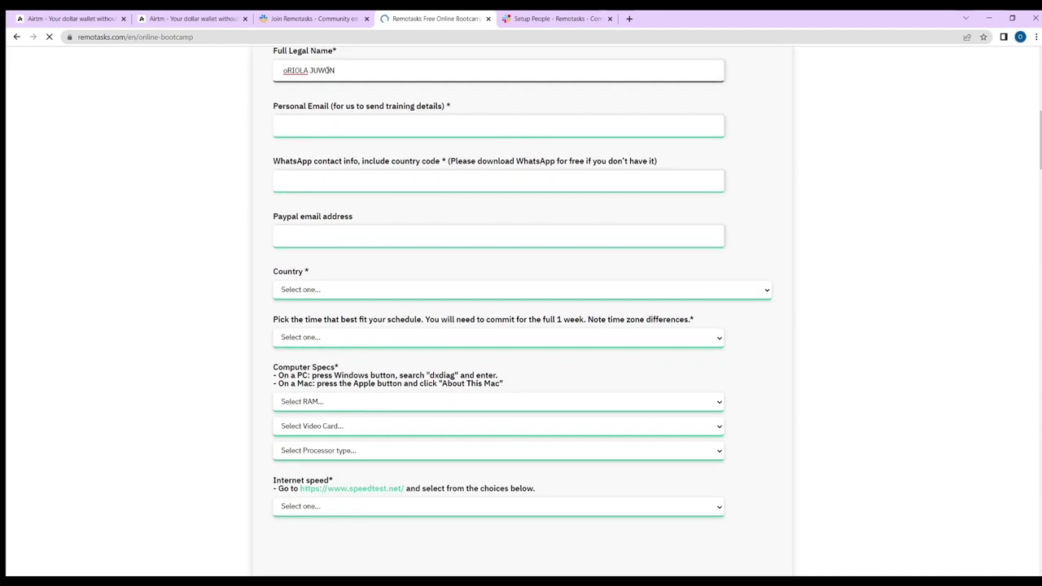
scroll(414, 289, down, 2)
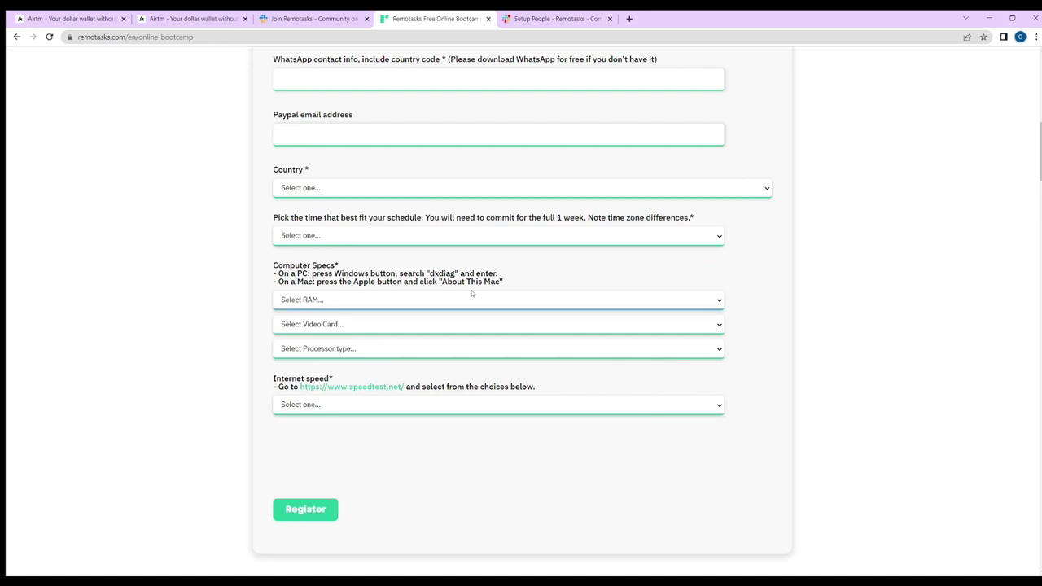
scroll(222, 522, down, 1)
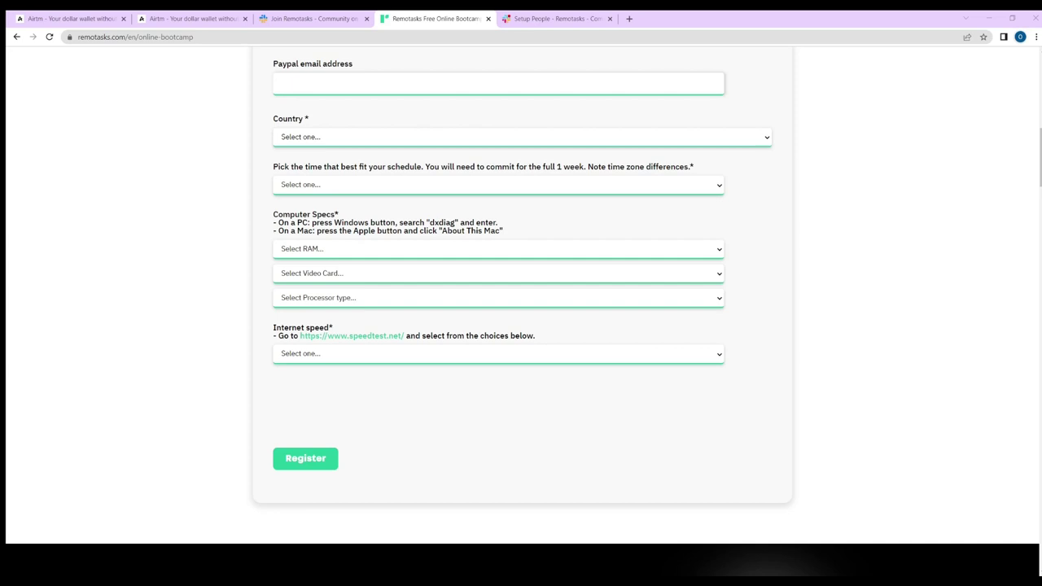
click(409, 249)
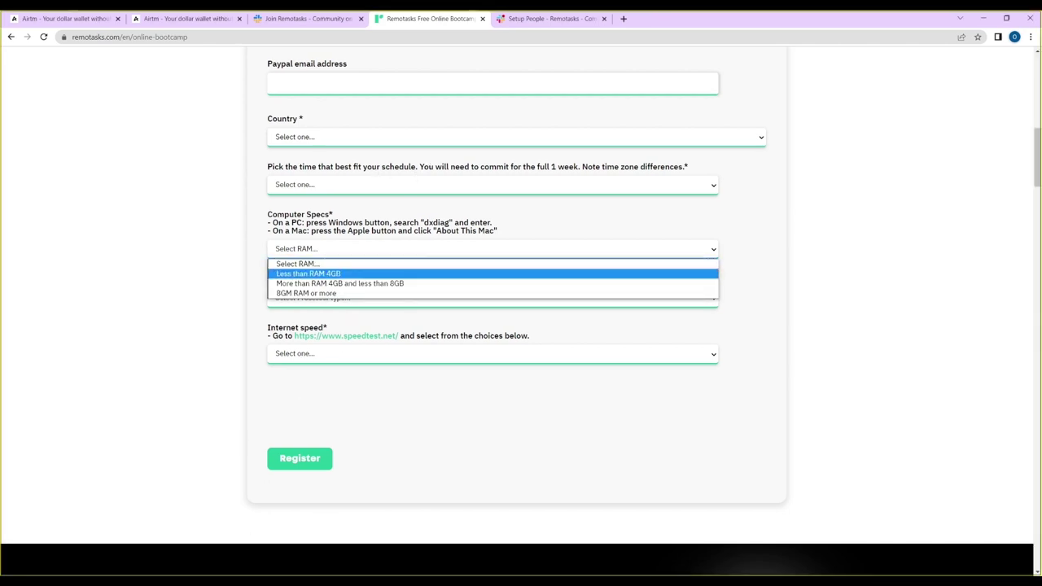
- Check the PC's specs in Windows About (16.0 GB RAM, i7 2.80GHz), then return to the form's RAM choices
key(super)
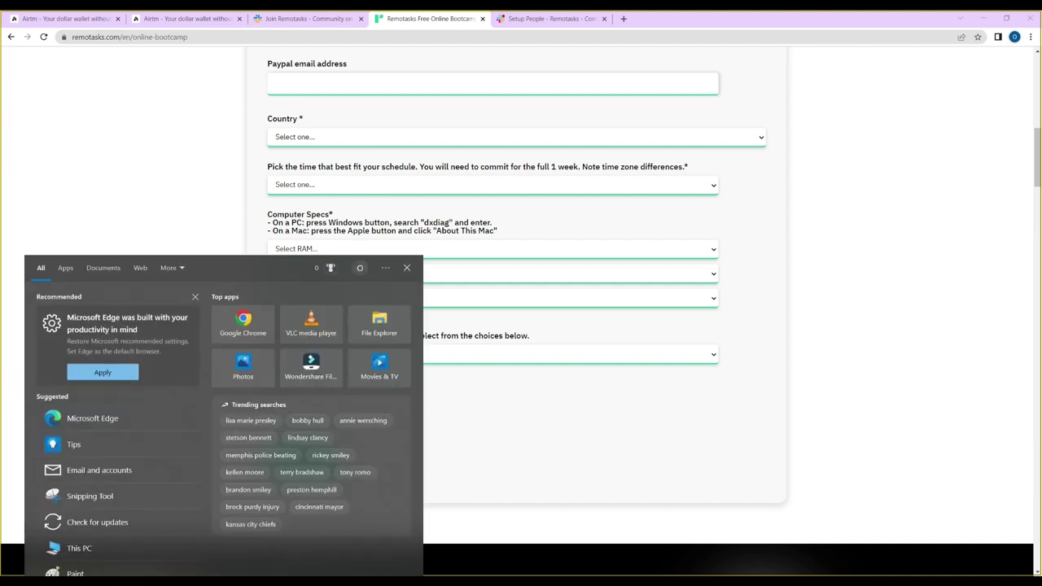
text(RAM)
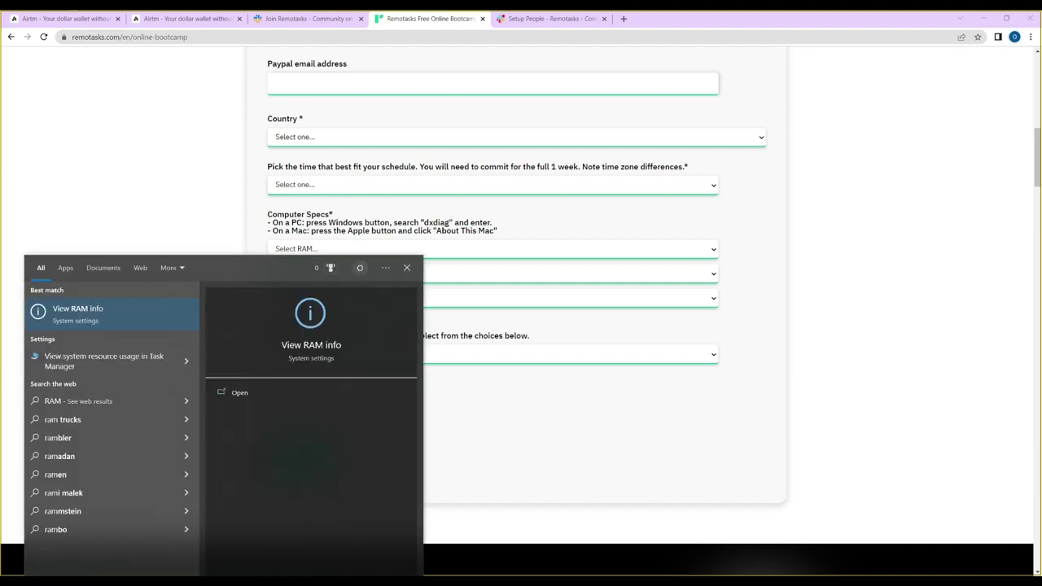
click(79, 326)
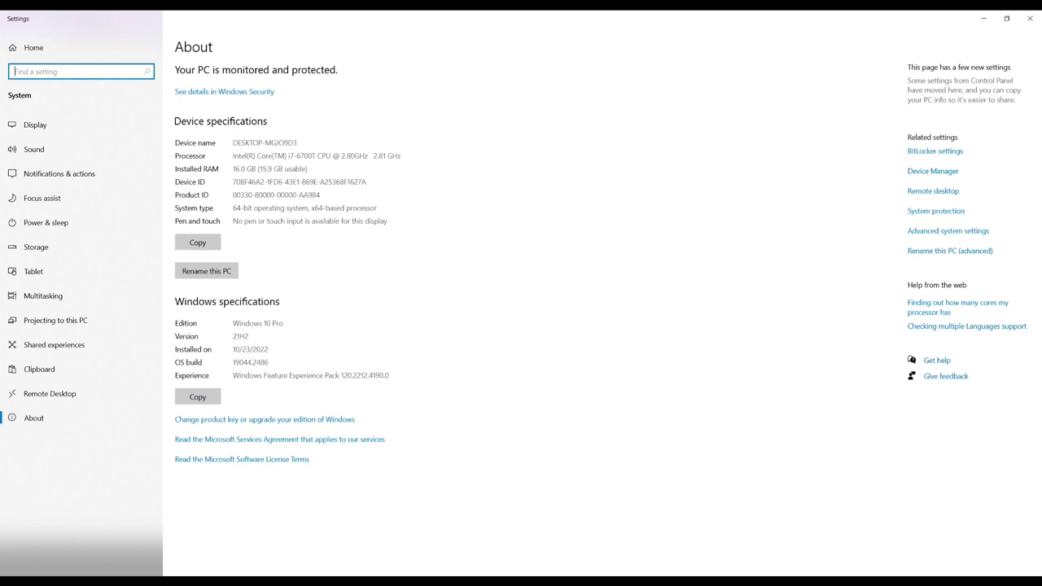
mouse_move(364, 582)
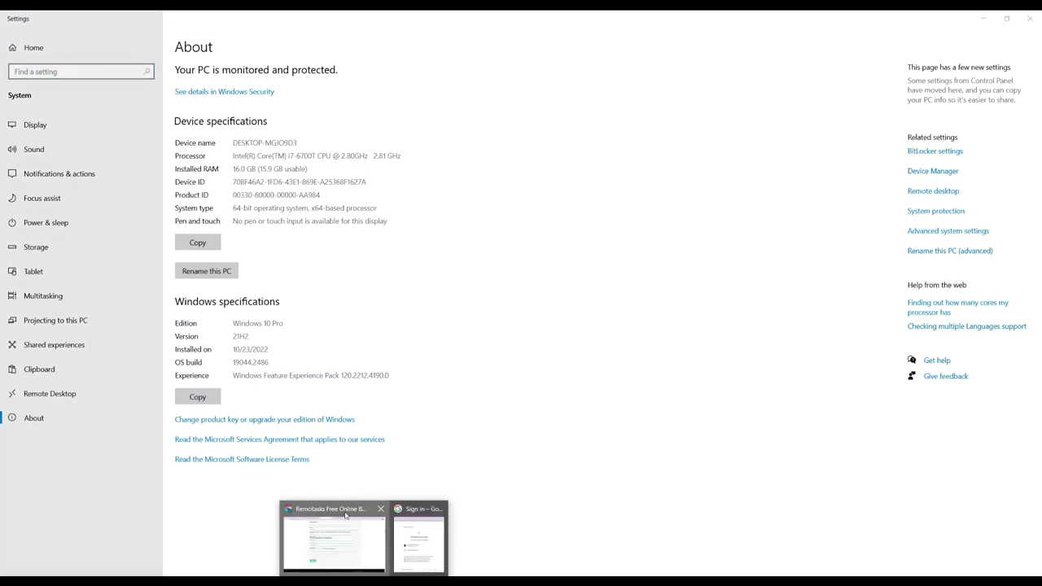
click(333, 537)
click(343, 248)
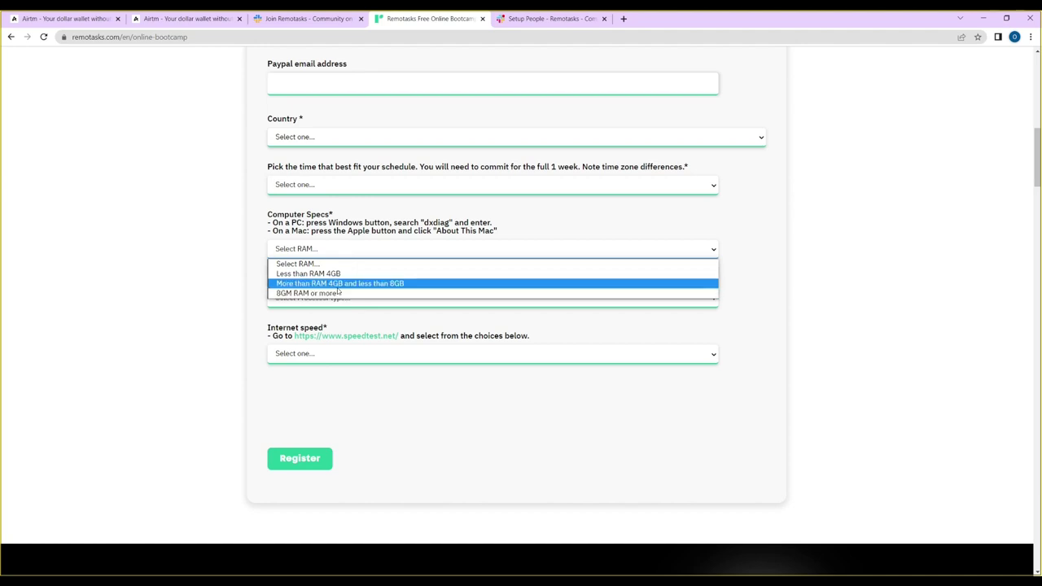
- Set RAM to '8GM RAM or more' and processor to Intel Core i7 @ 2.80GHz
click(338, 293)
scroll(334, 165, up, 1)
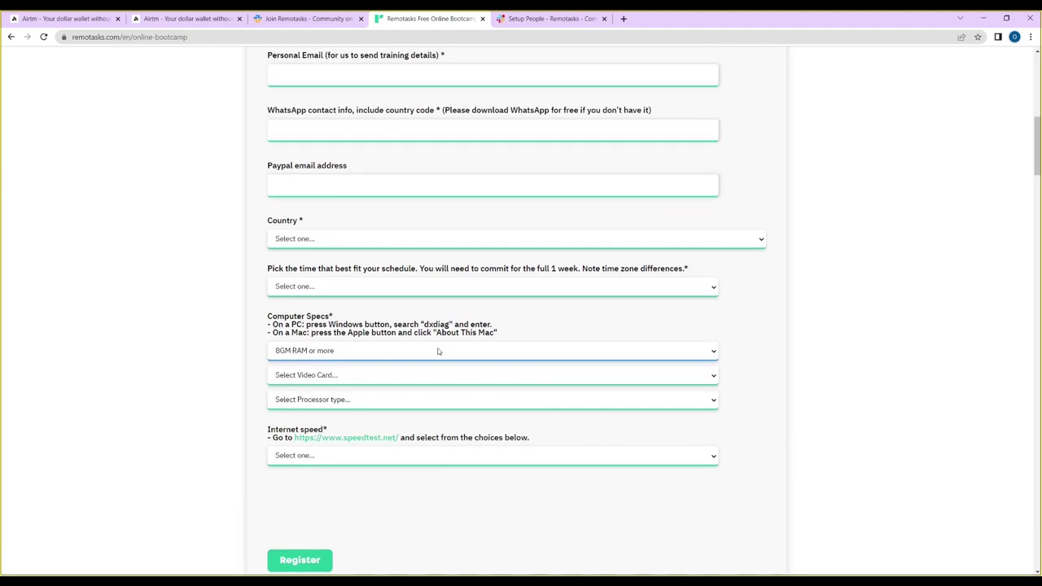
click(372, 400)
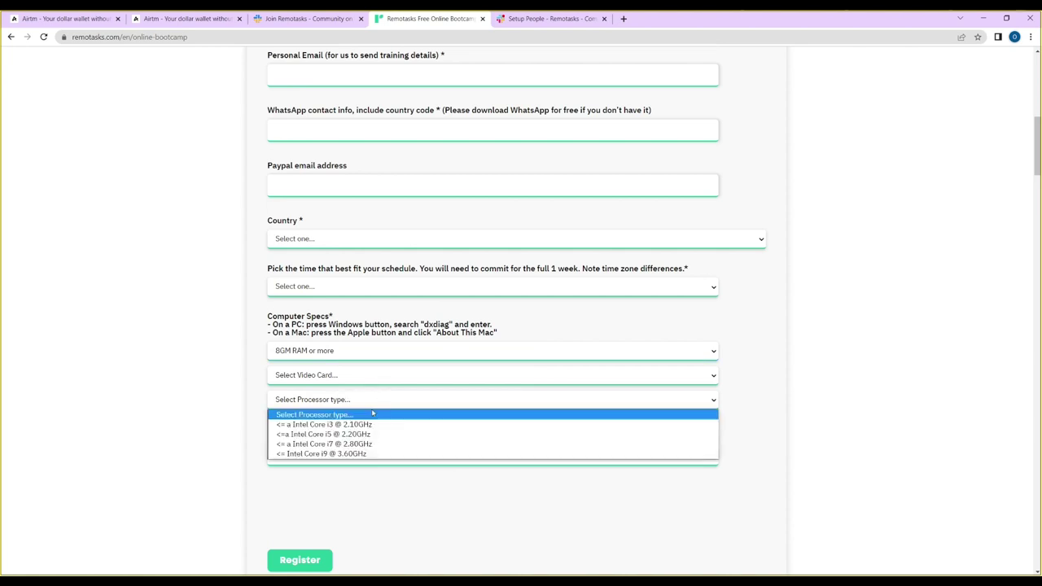
click(374, 446)
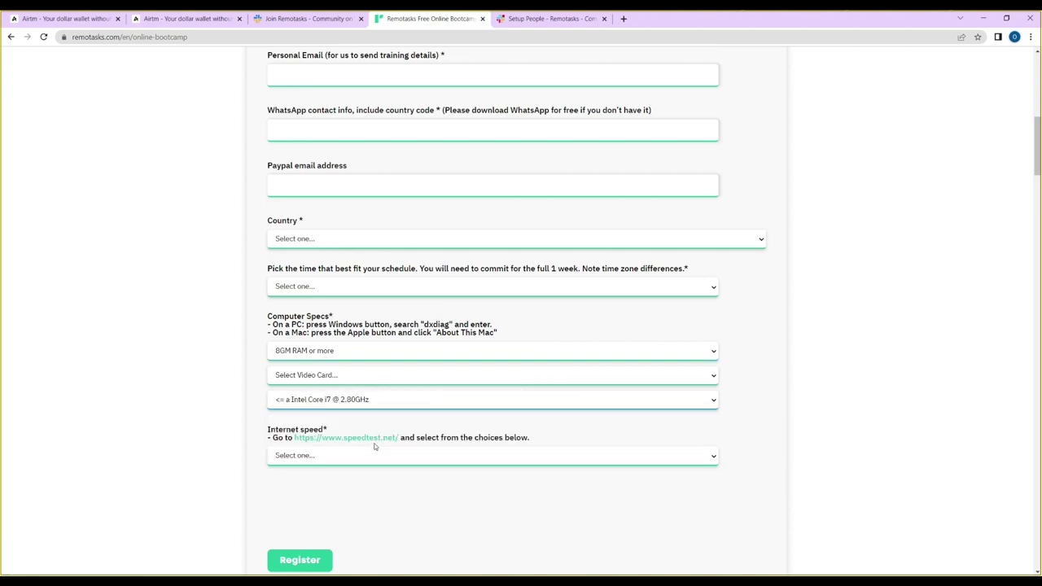
click(365, 358)
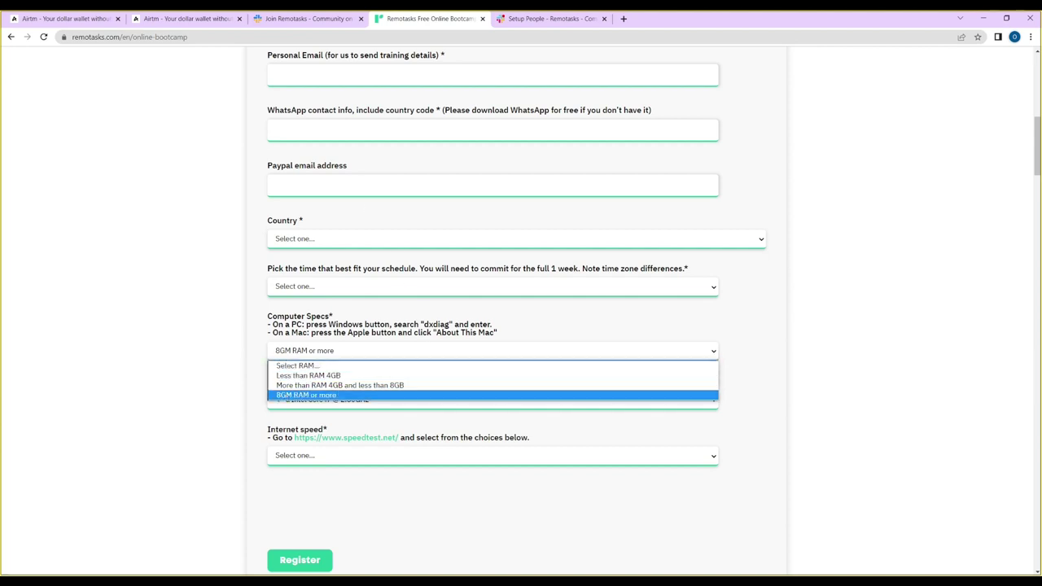
- Begin a Windows search for system info, clear the mistyped text, and close the search panel
key(super)
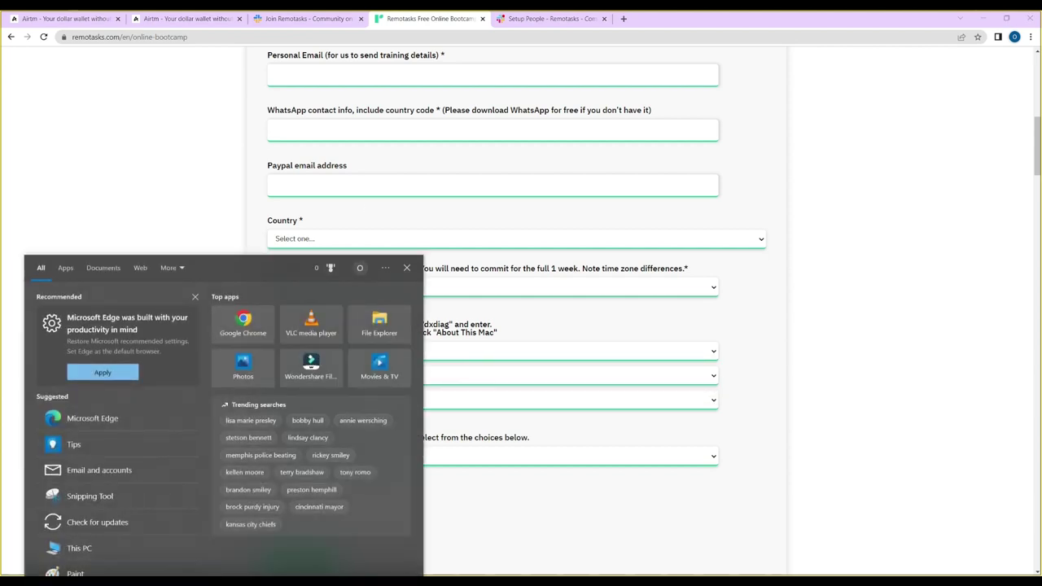
text(Nid)
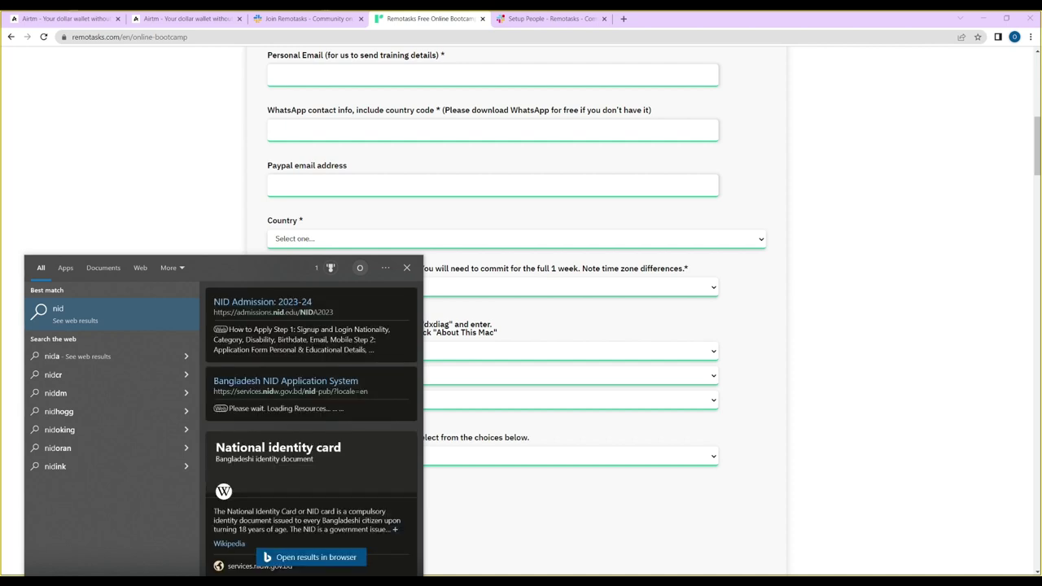
key(BackSpace)
key(BackSpace)
key(BackSpace)
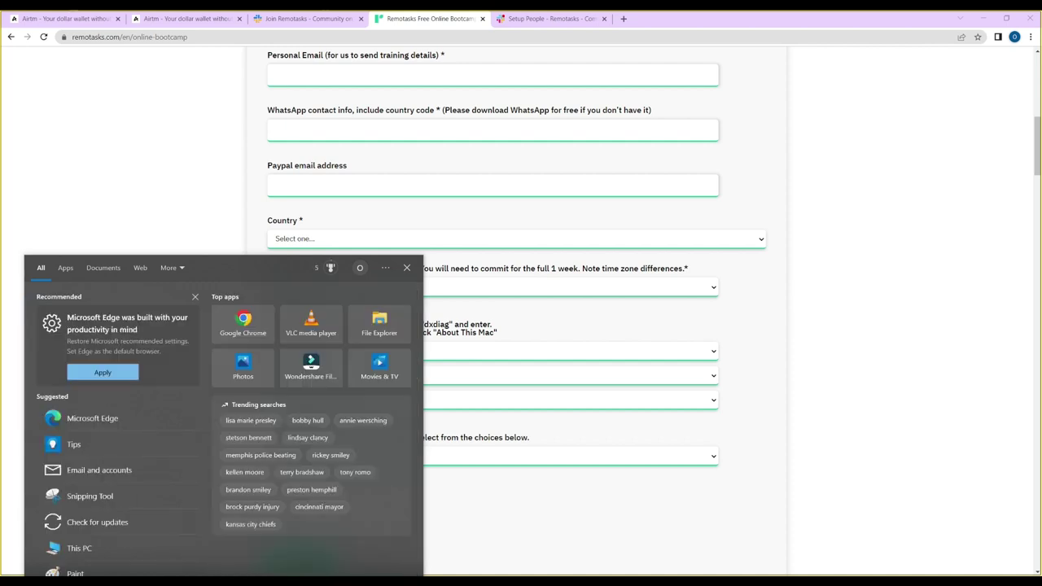
click(441, 483)
- Run a speedtest.net test, which measures 50.96 Mbps download and 60 ms ping
click(371, 439)
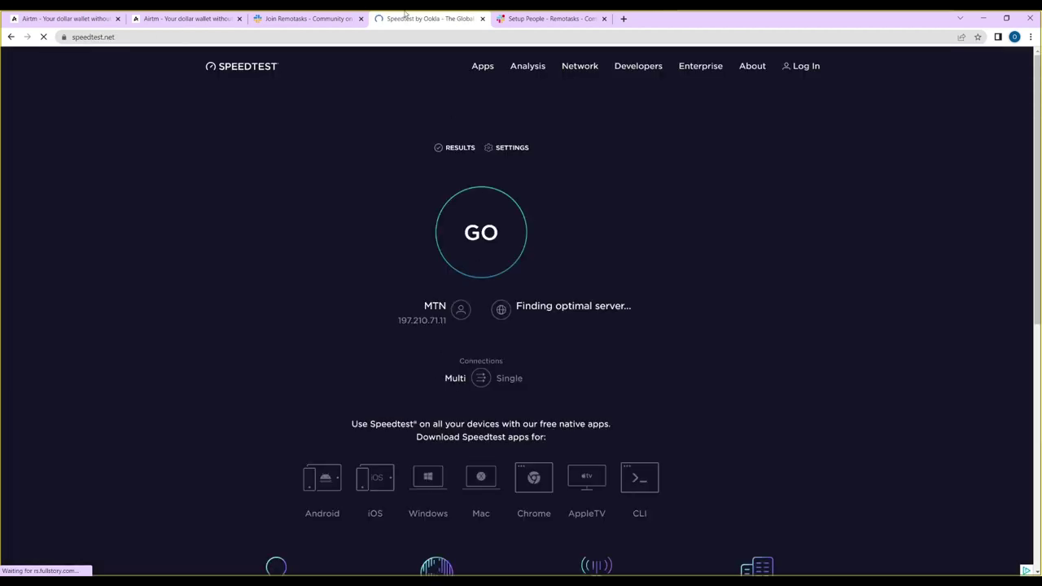
click(480, 219)
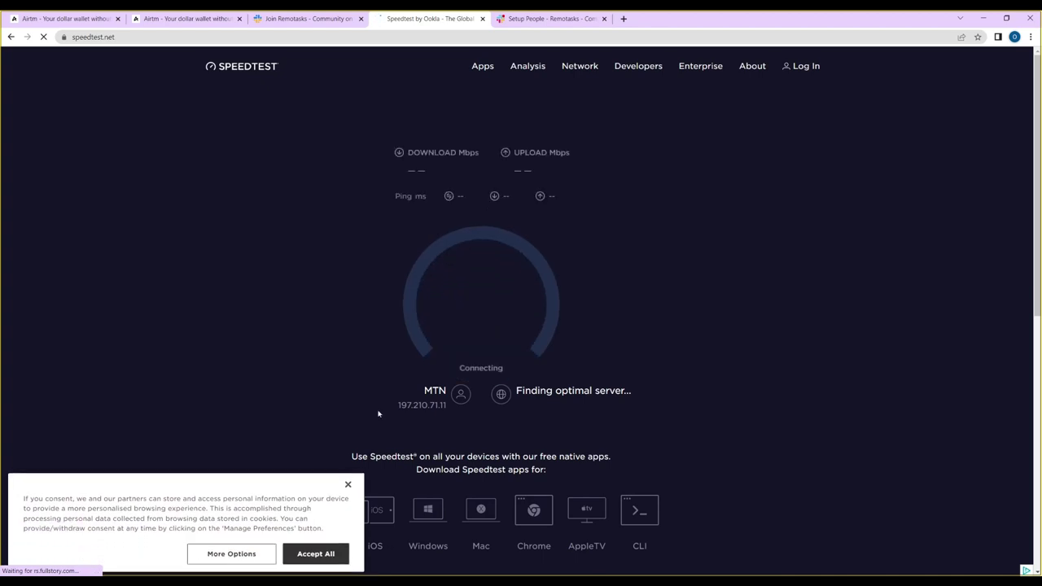
click(347, 485)
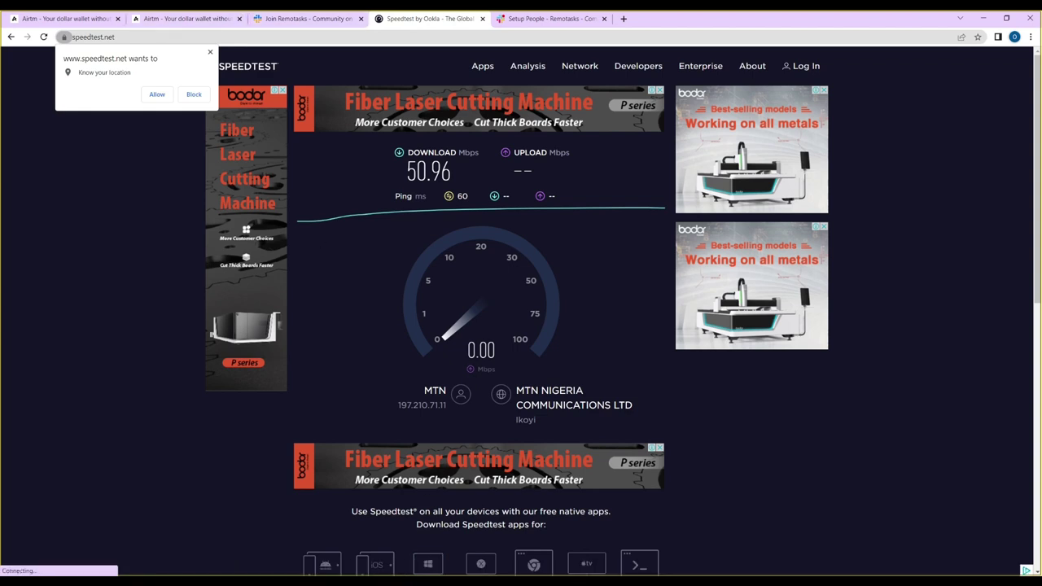
- Move from the Speedtest window to the Slack community invite page
key(alt+Tab)
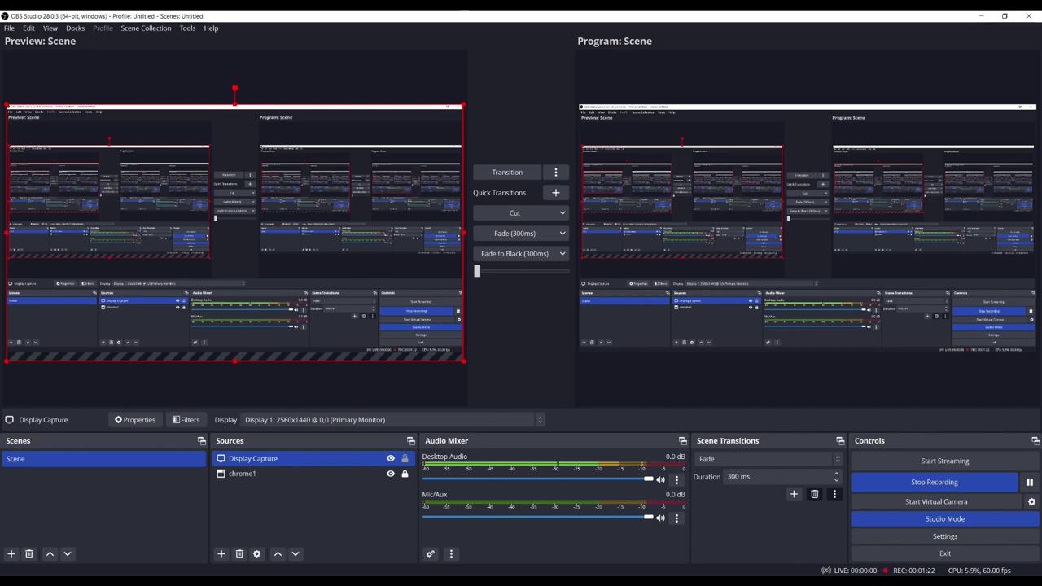
key(alt+Tab)
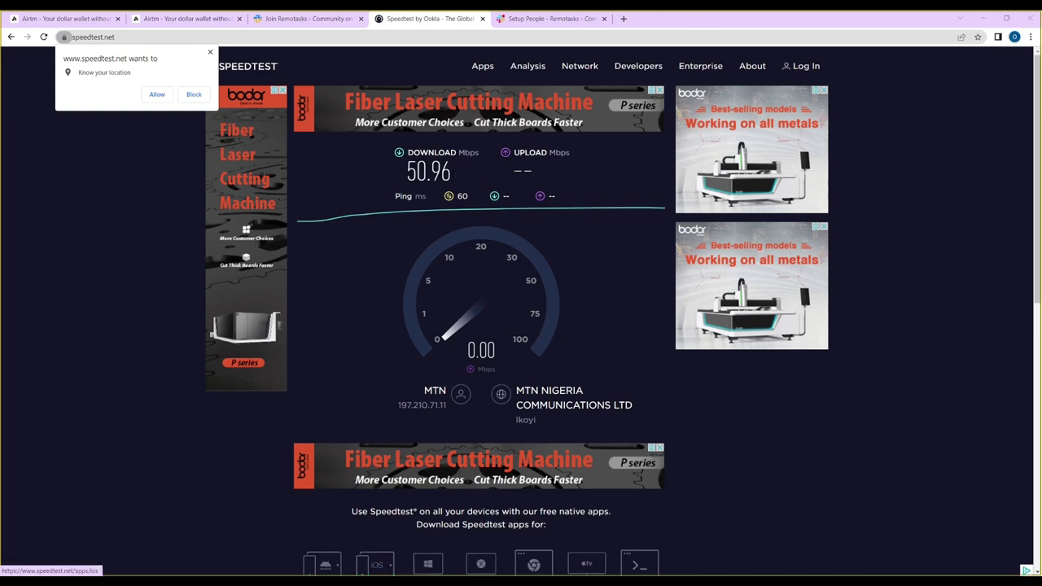
click(362, 559)
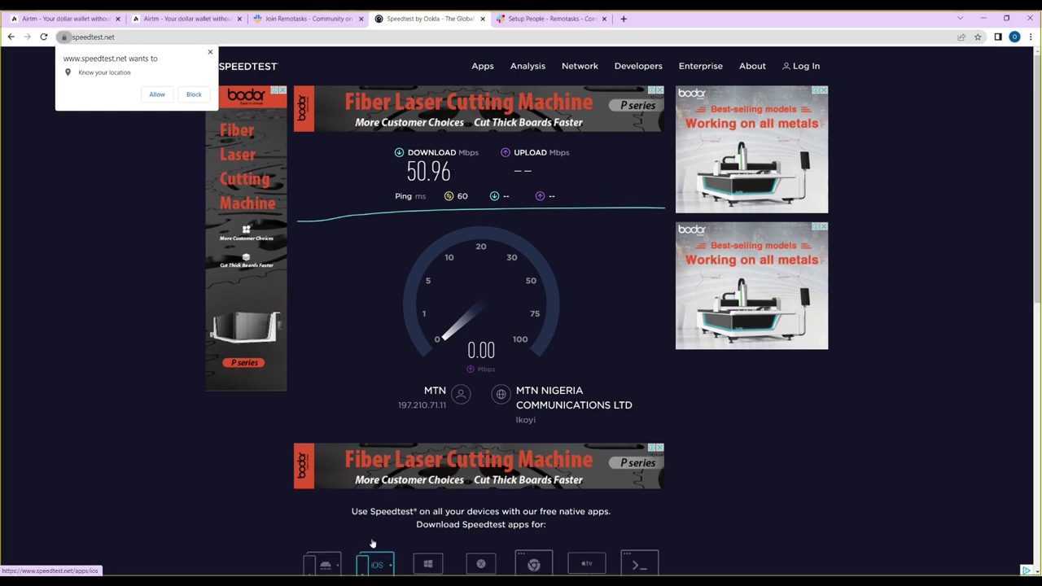
click(301, 18)
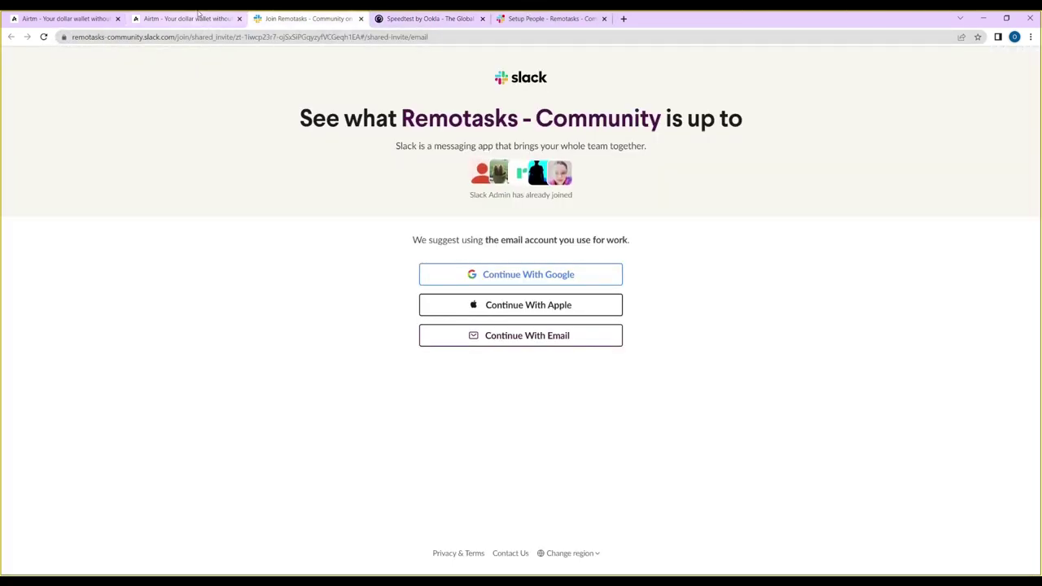
- Cycle past the Slack, Google sign-in, Airtm and Speedtest pages back to the Remotasks form
click(581, 14)
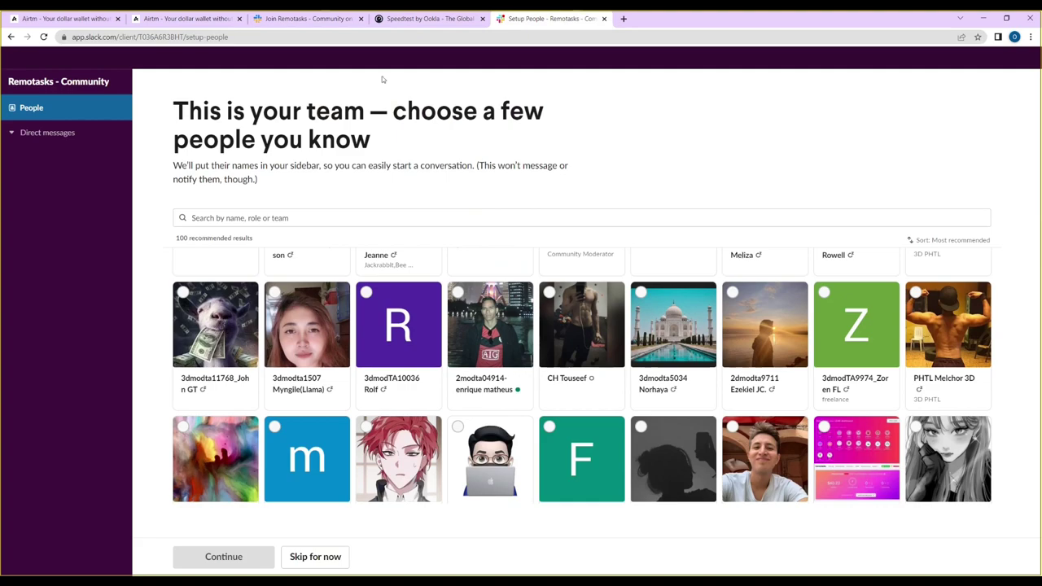
click(362, 581)
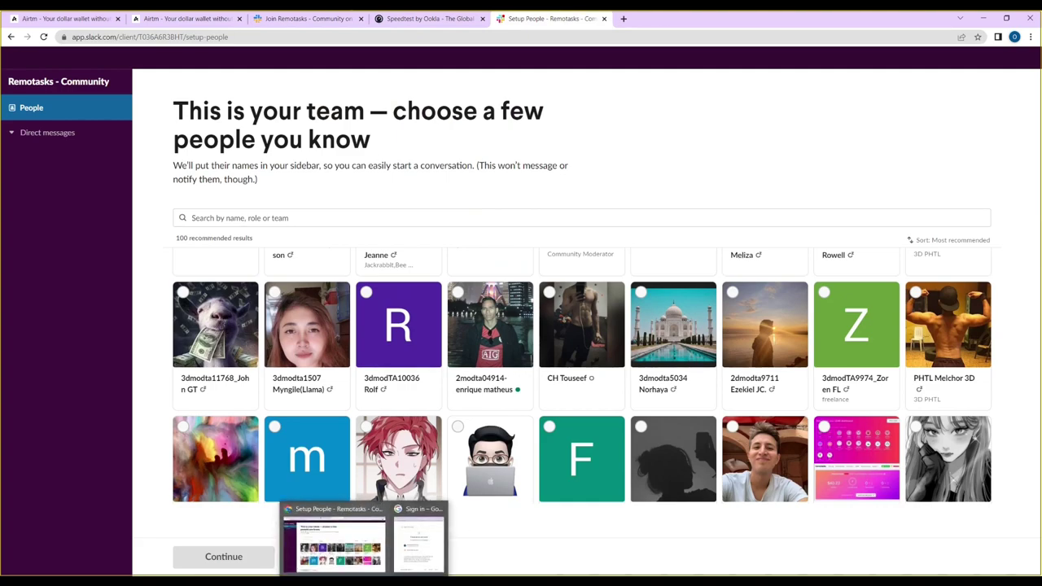
click(401, 546)
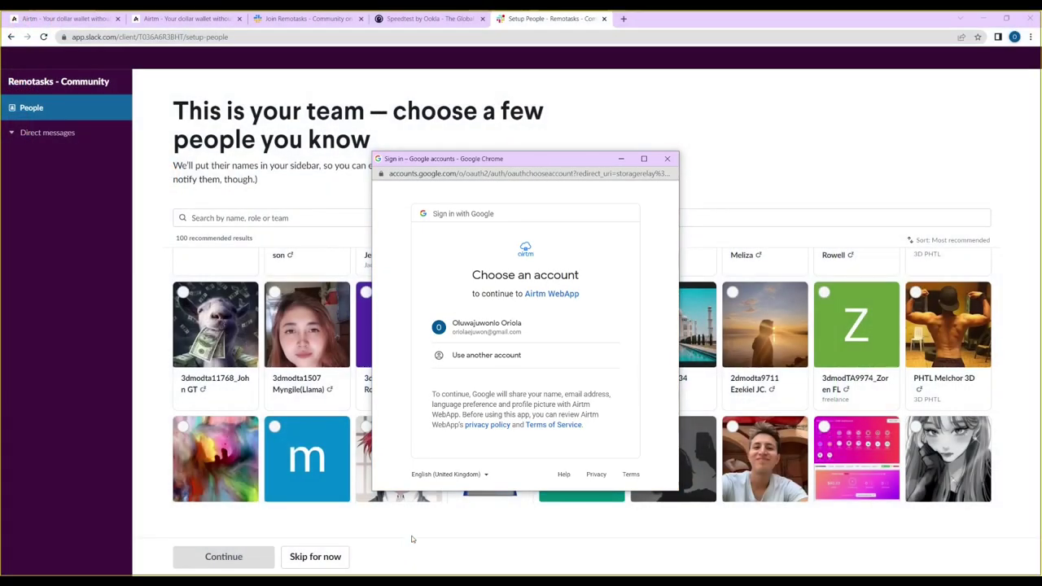
click(309, 16)
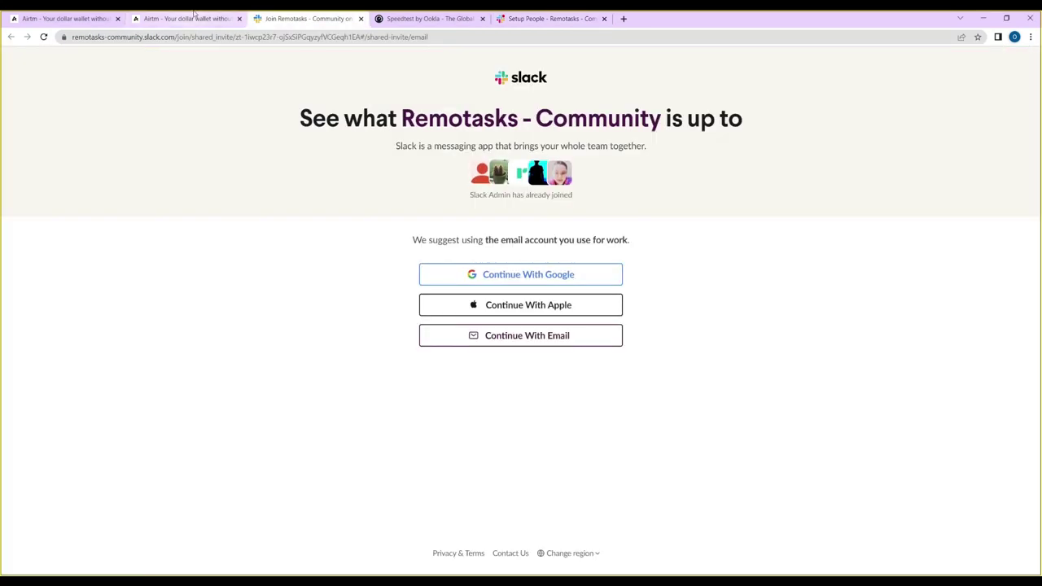
click(189, 18)
click(417, 16)
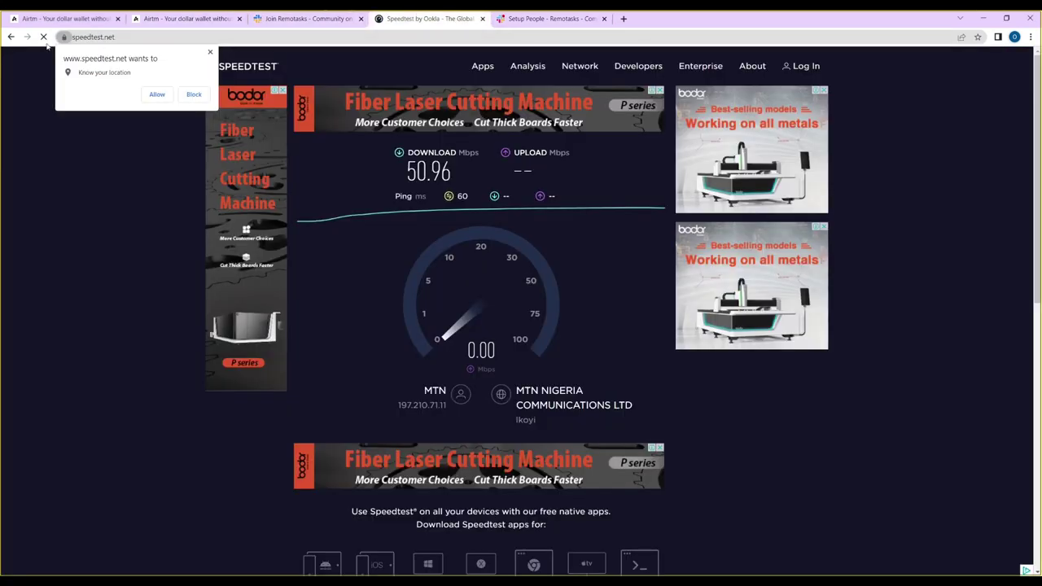
click(12, 37)
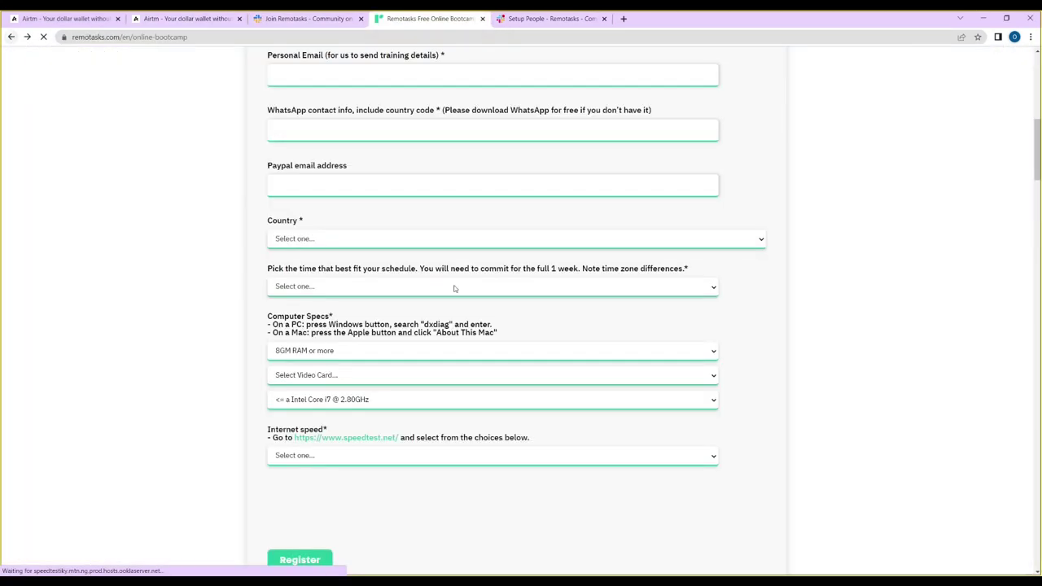
- Set internet speed to '10 MBPS or more' and video card to '4GB Video Card or better'
click(367, 379)
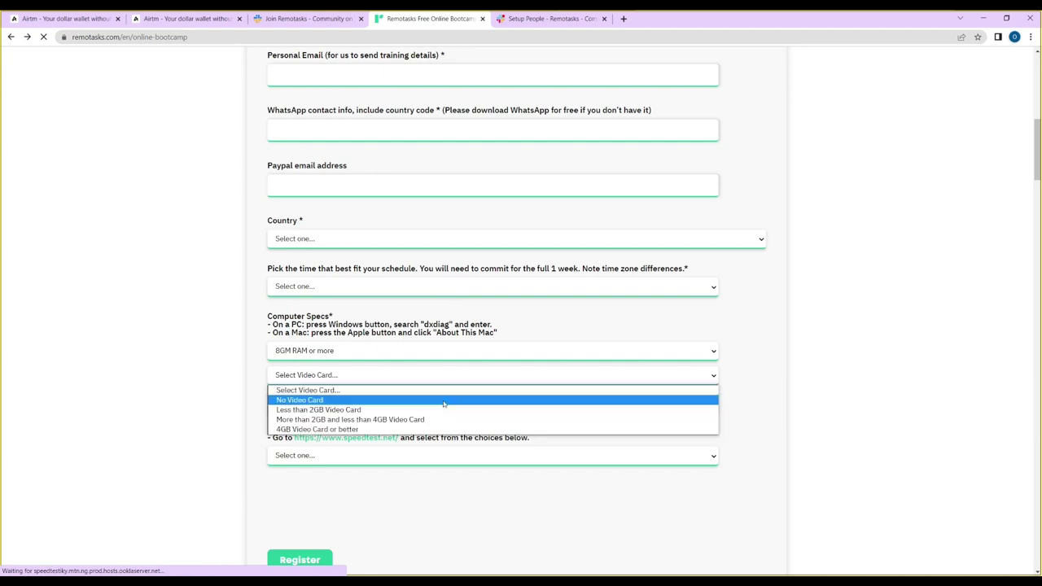
click(454, 458)
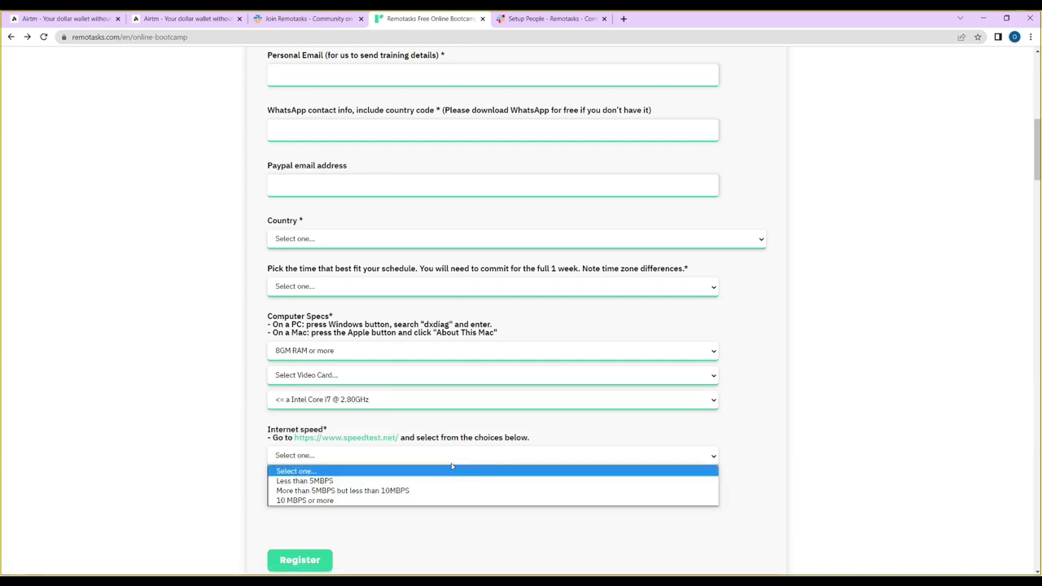
click(475, 500)
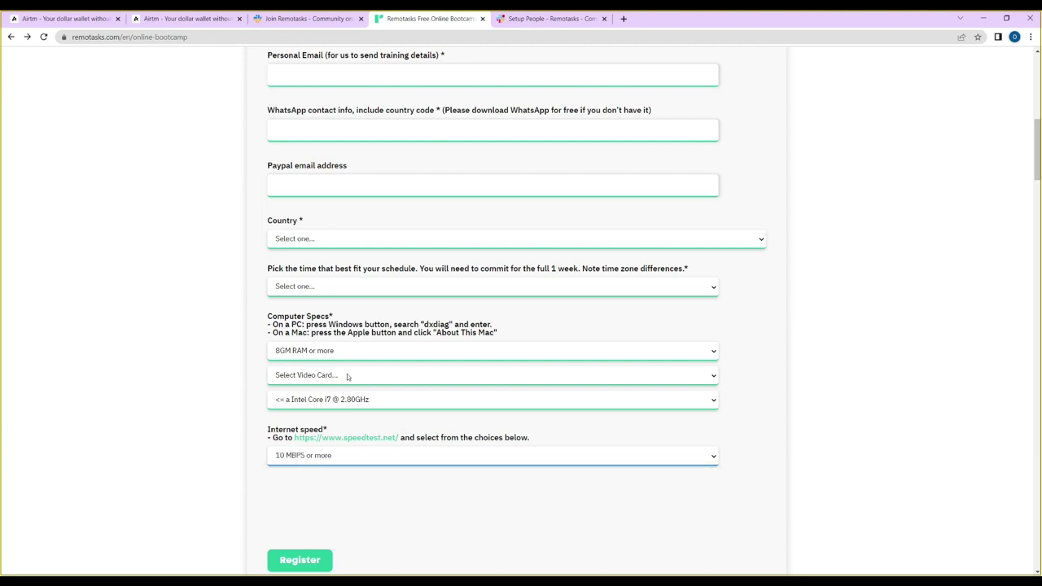
click(348, 376)
scroll(383, 383, up, 1)
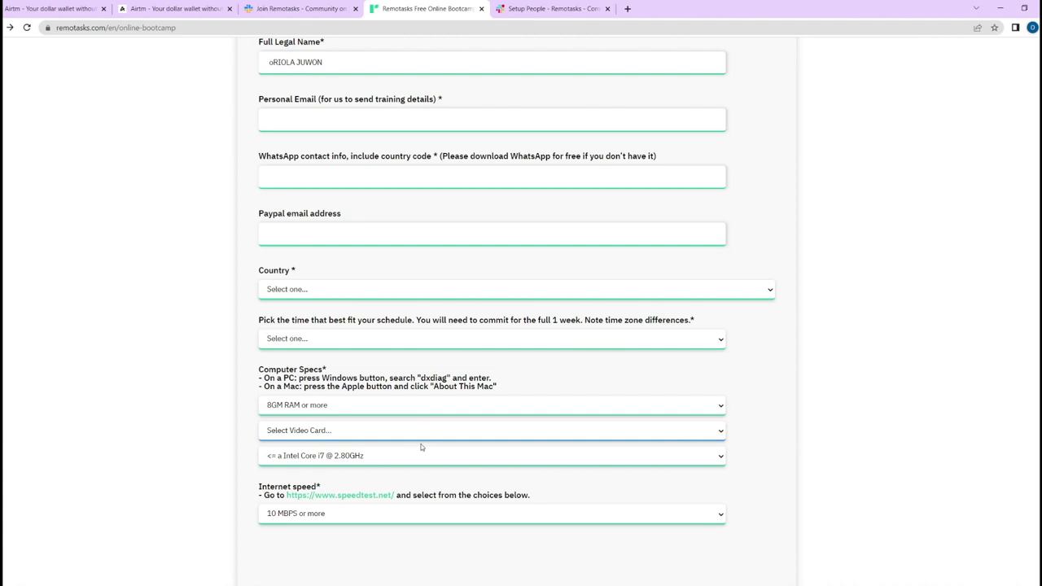
click(419, 430)
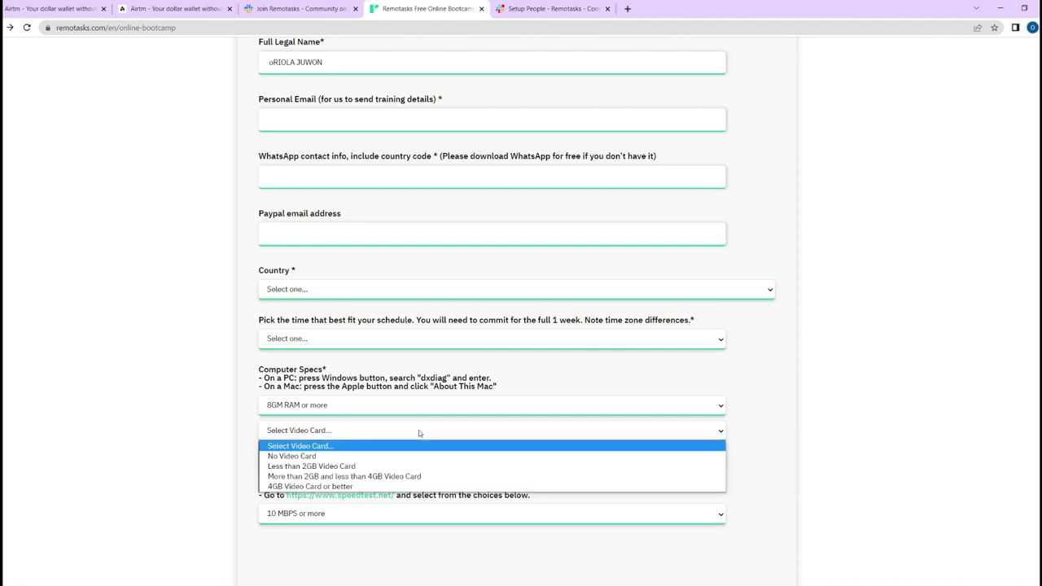
click(371, 486)
scroll(394, 465, down, 4)
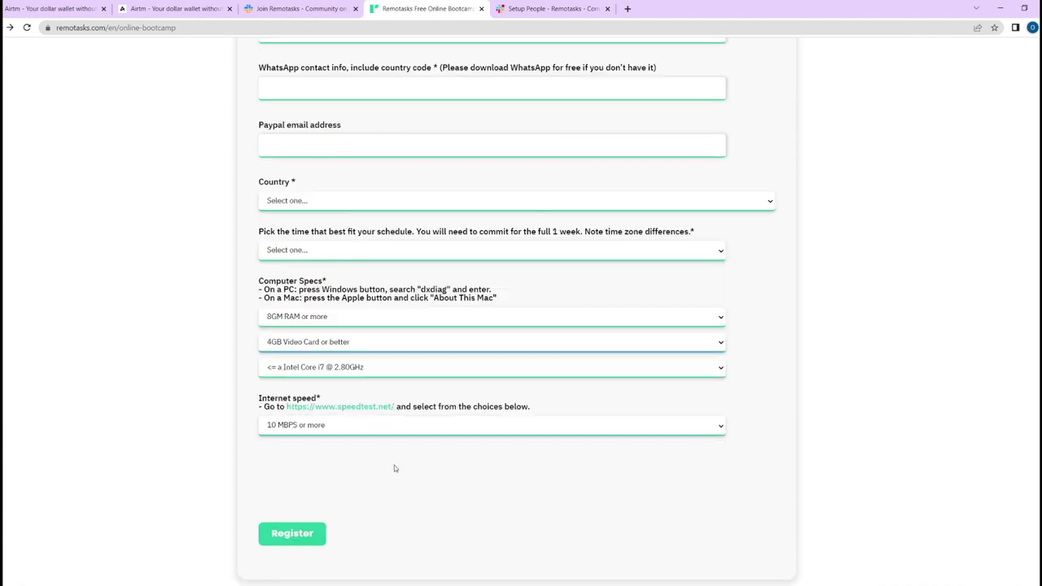
- Attempt registration, blocked by the empty Personal Email, then go to the Airtm profile form
click(293, 306)
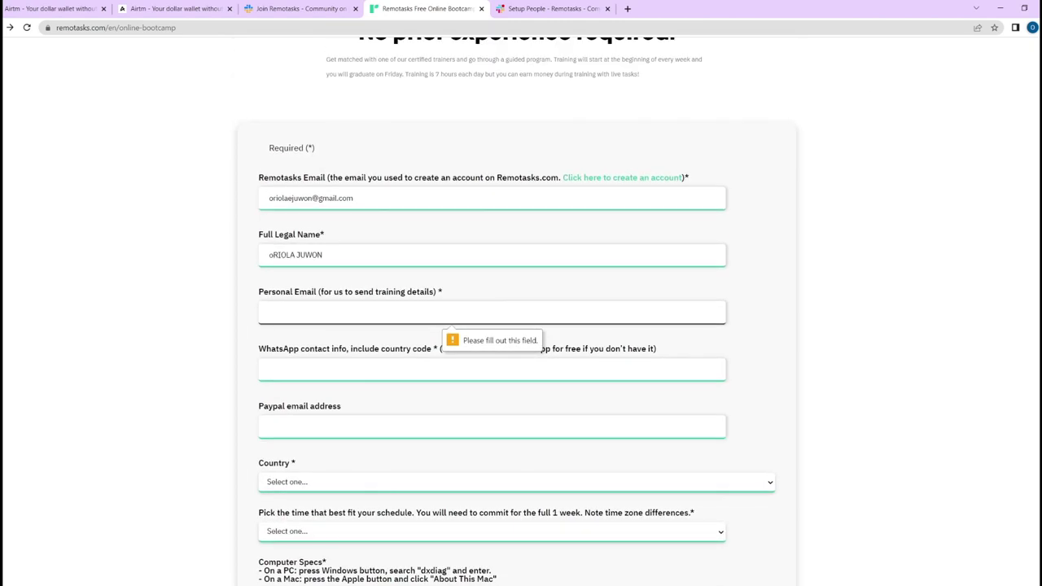
click(281, 7)
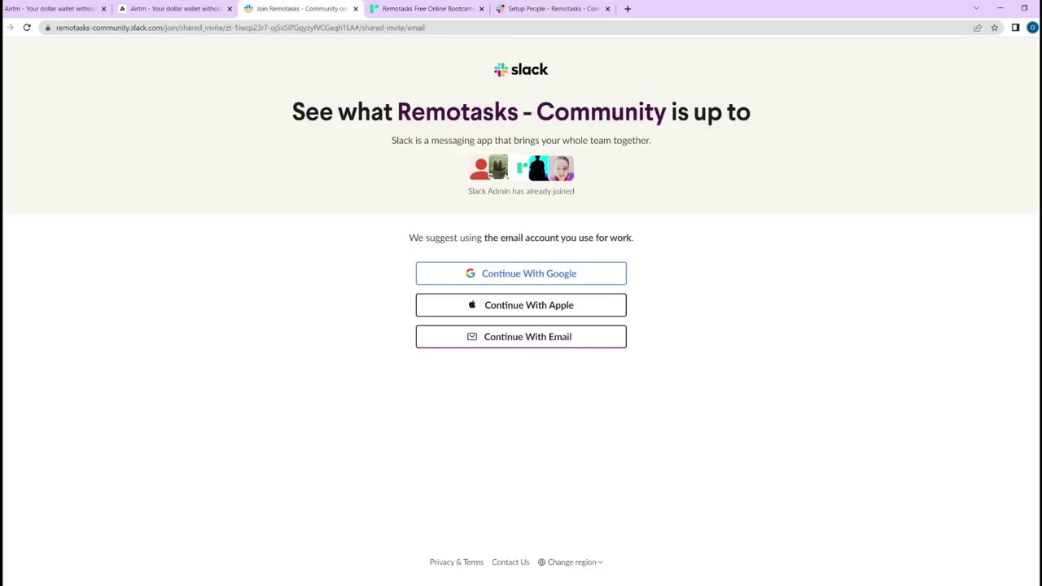
click(203, 9)
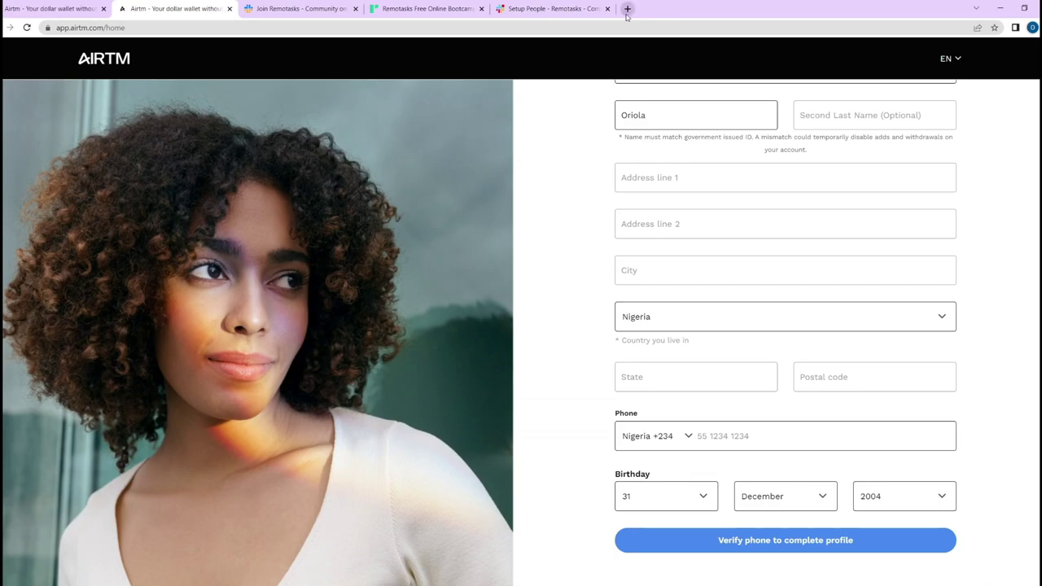
click(626, 14)
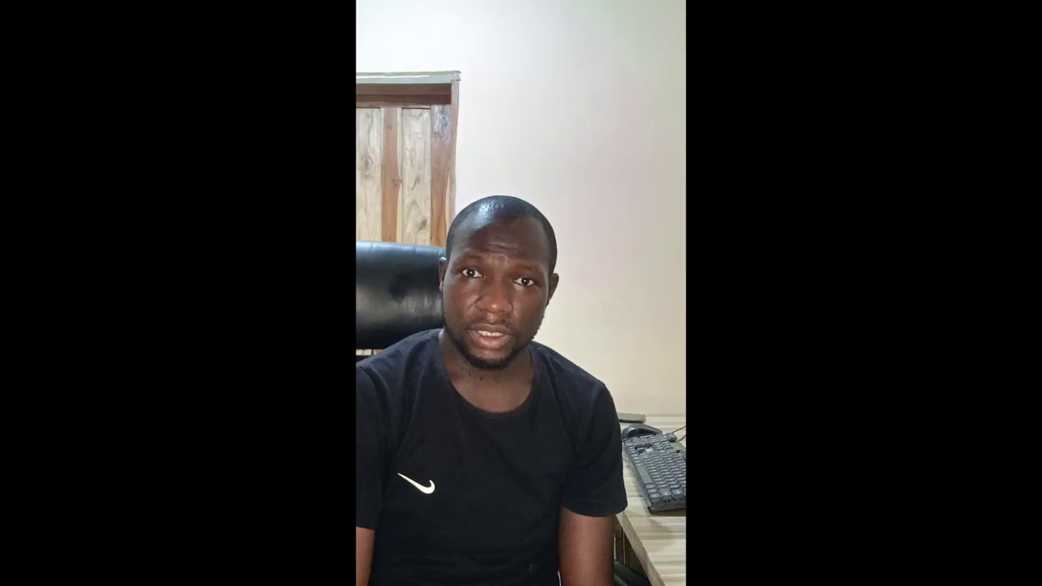